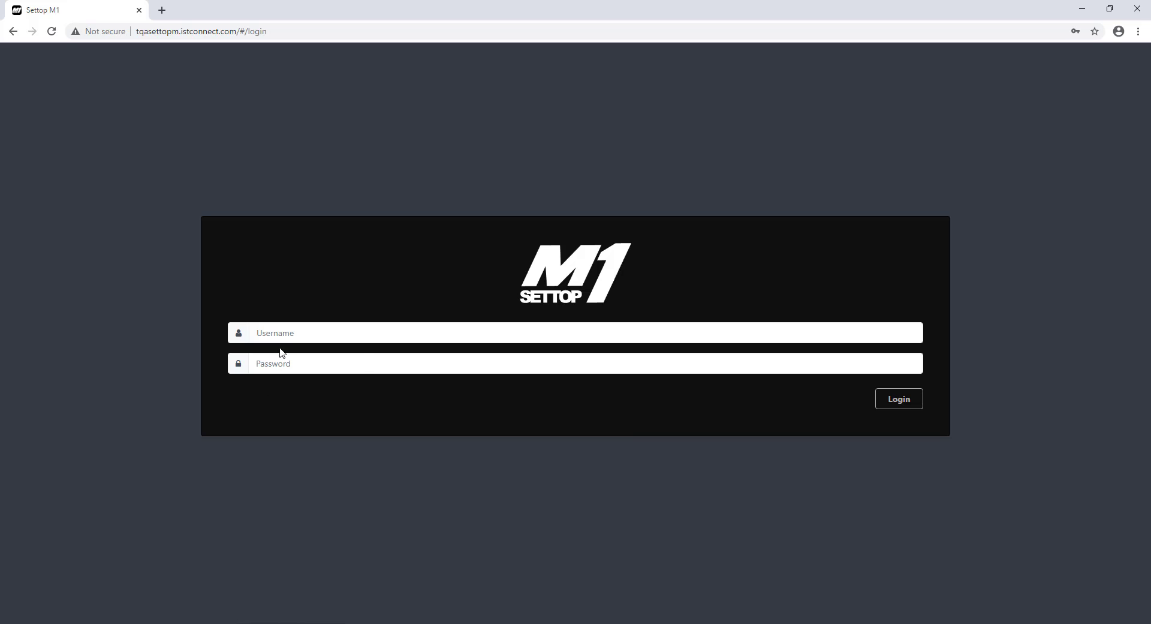
Log in to the Settop M1 web interface with the account username and password.
click(289, 331)
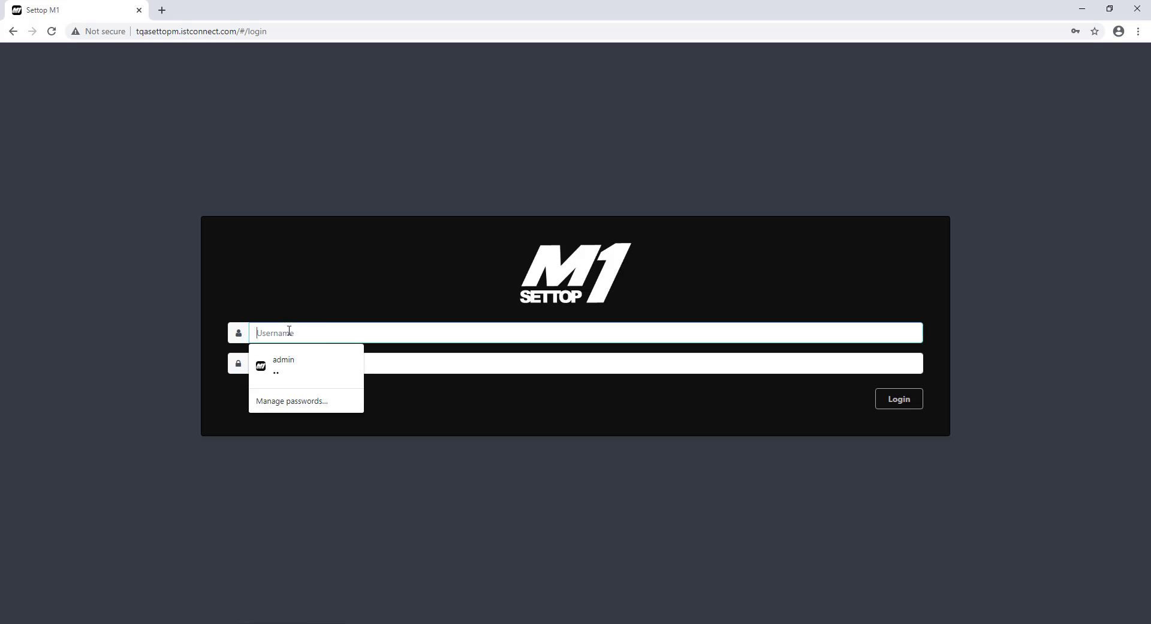
text(admin)
key(Tab)
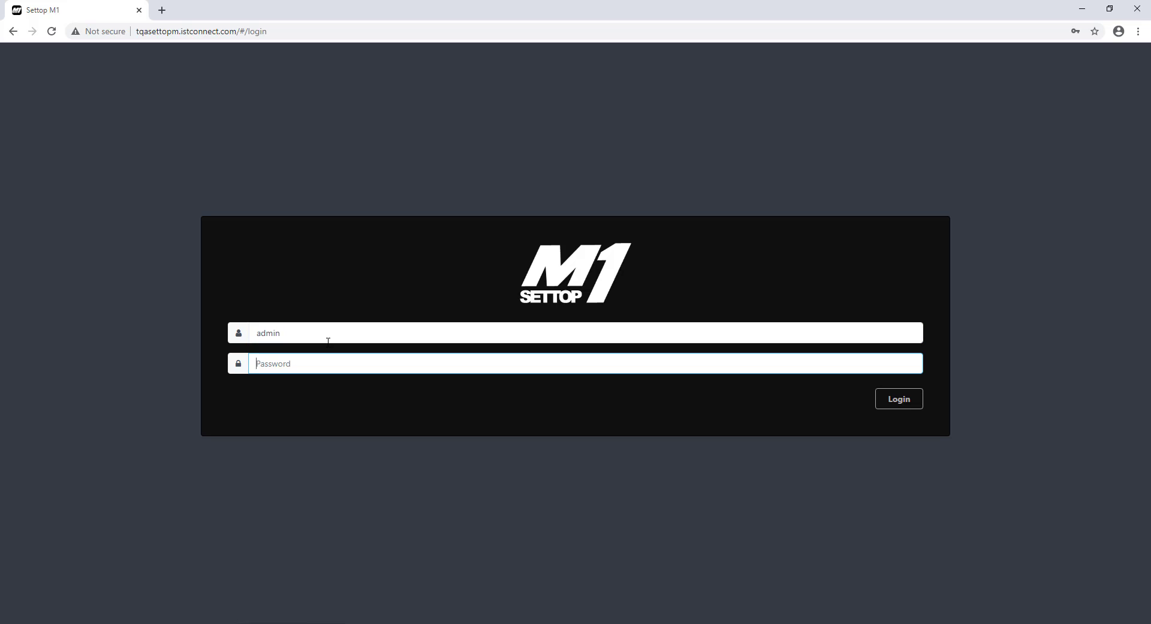
key(ctrl+v)
key(Return)
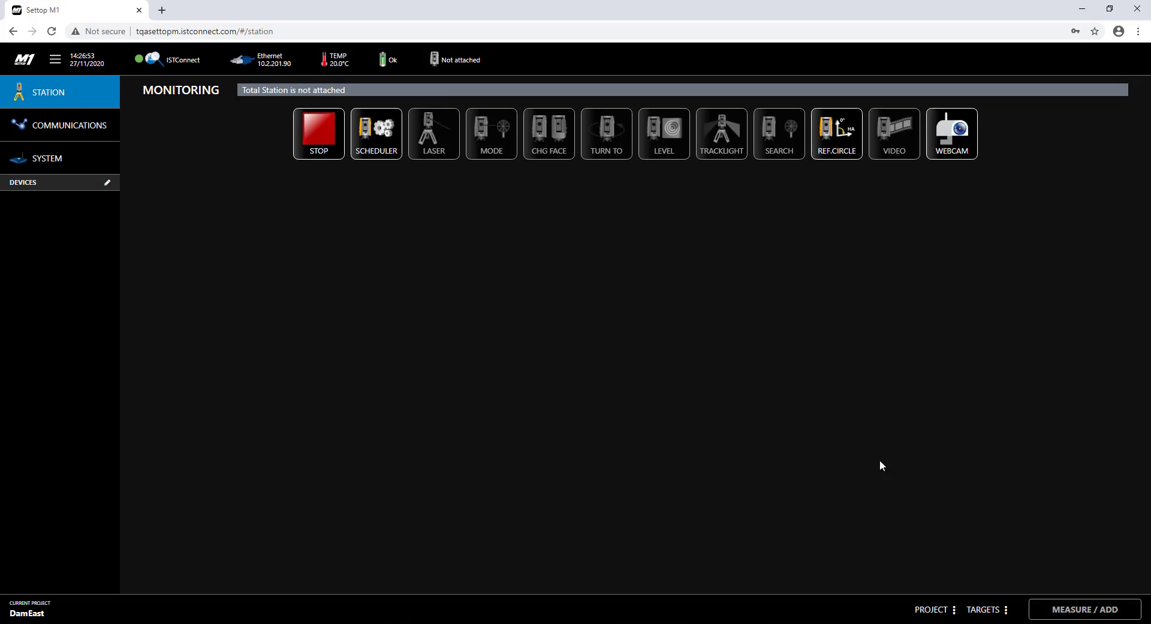
Show the DamEast targets list: BS1 and Upstream1–4.
click(977, 615)
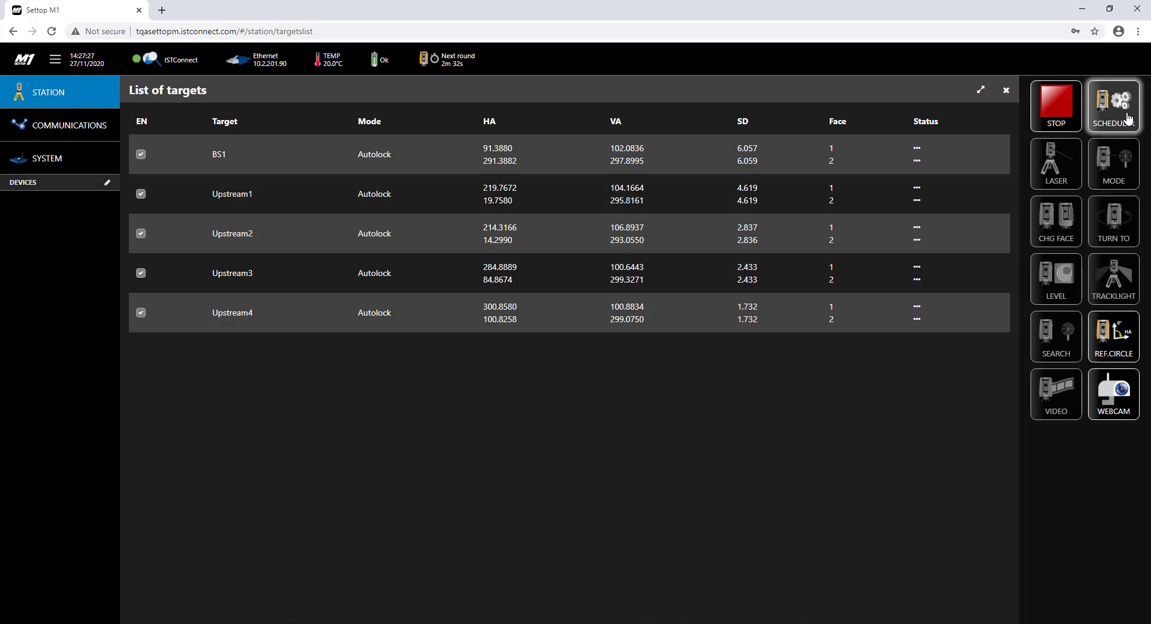
Check the Settop M1 measurement round schedule, then switch to Trimble 4D Control Server.
click(1128, 118)
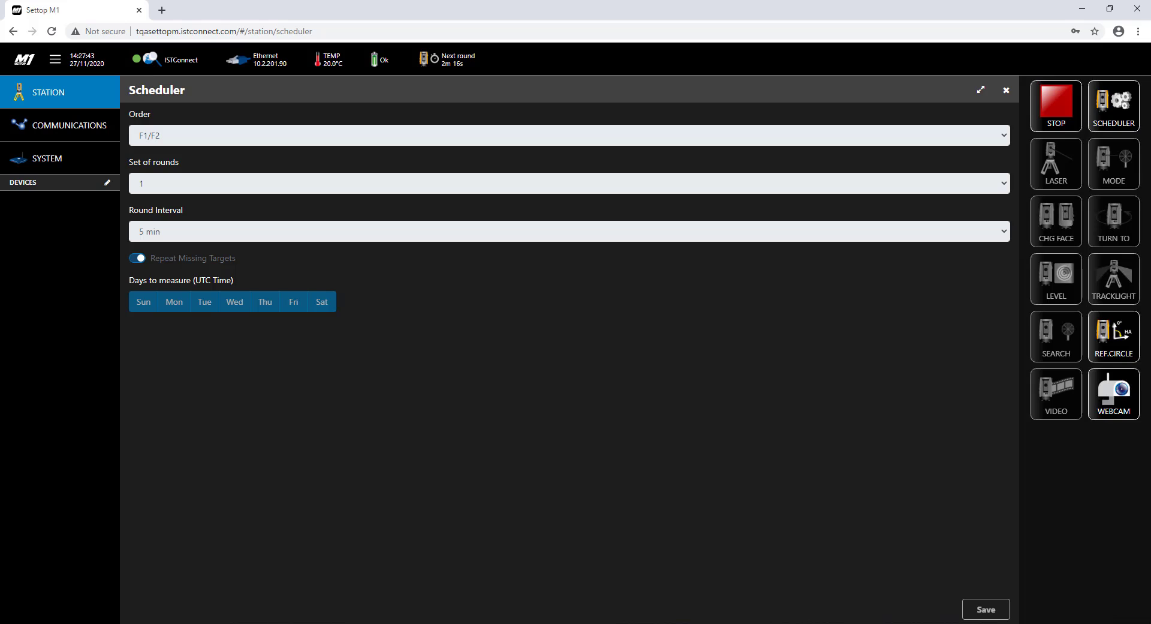
click(249, 563)
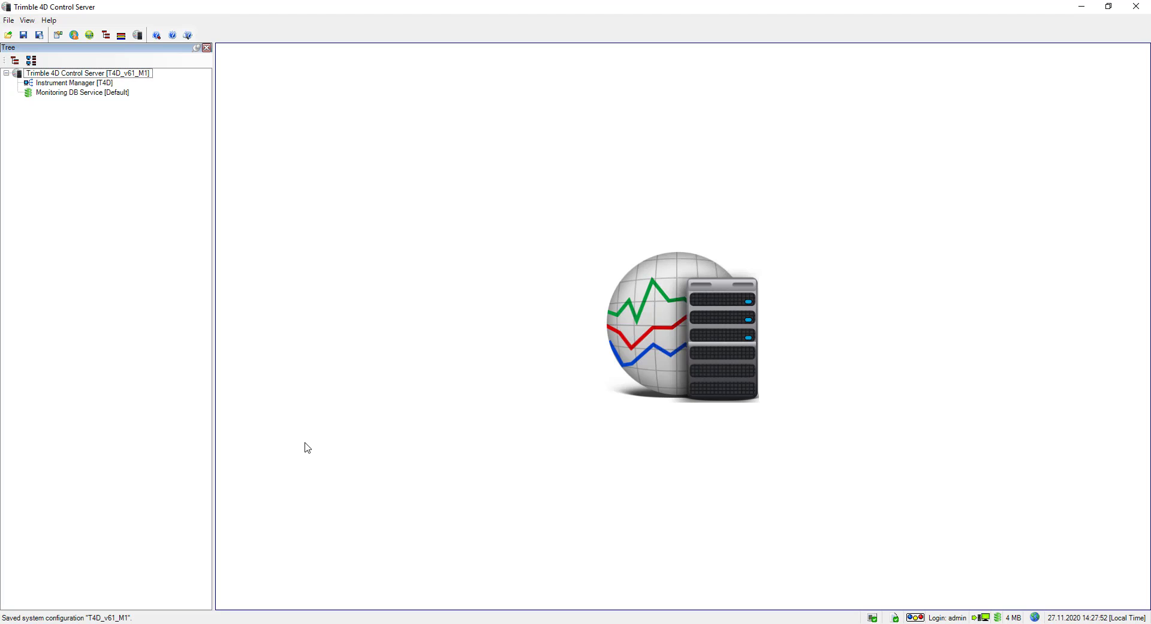
Insert a Data Collector module under the Instrument Manager.
right_click(77, 83)
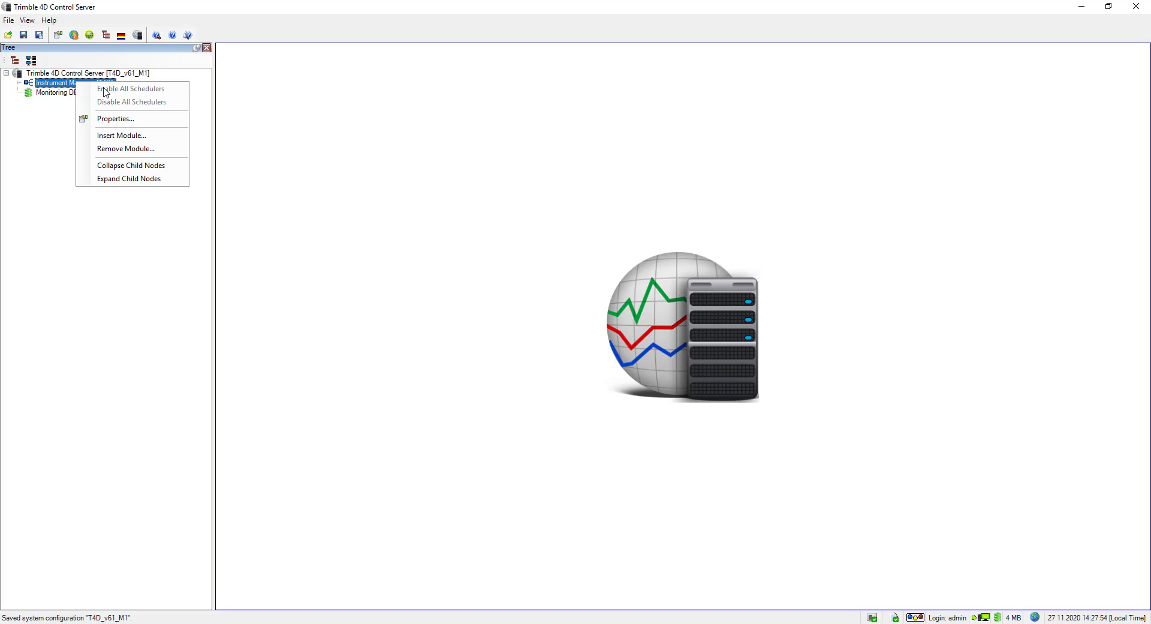
click(110, 137)
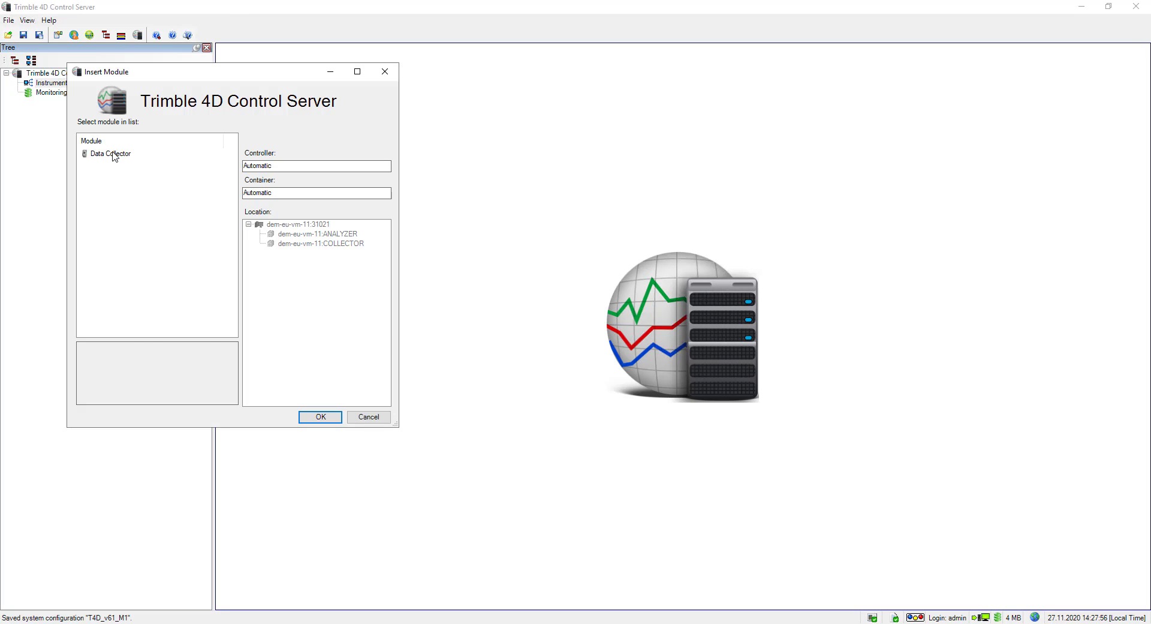
click(113, 155)
click(312, 416)
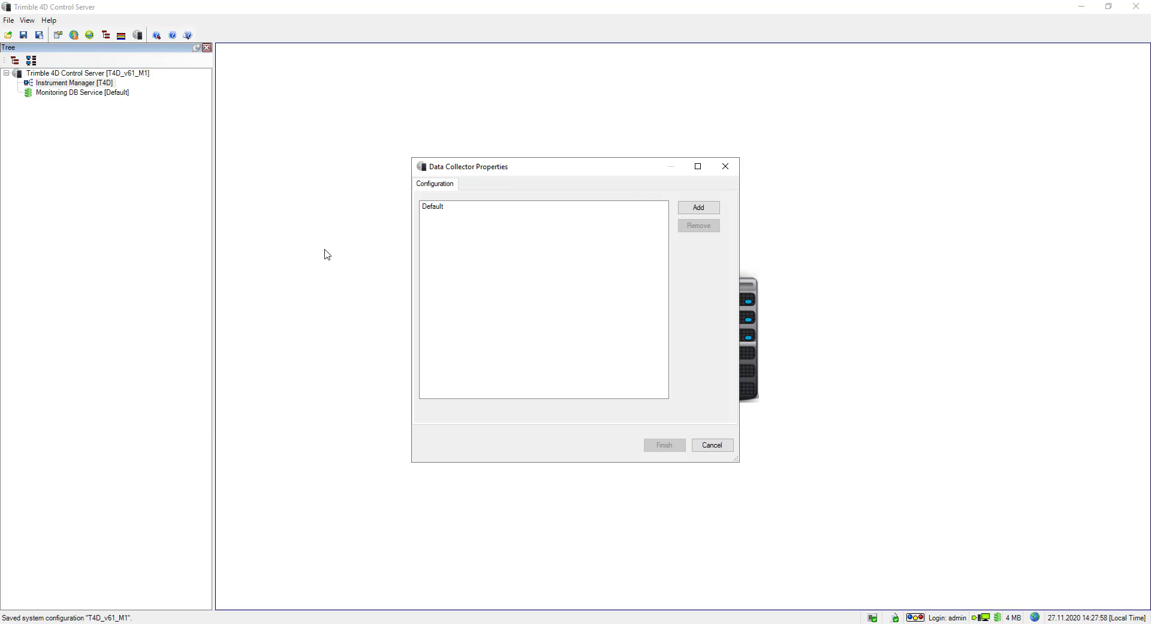
Add a new collector configuration named DamEast and continue.
click(690, 208)
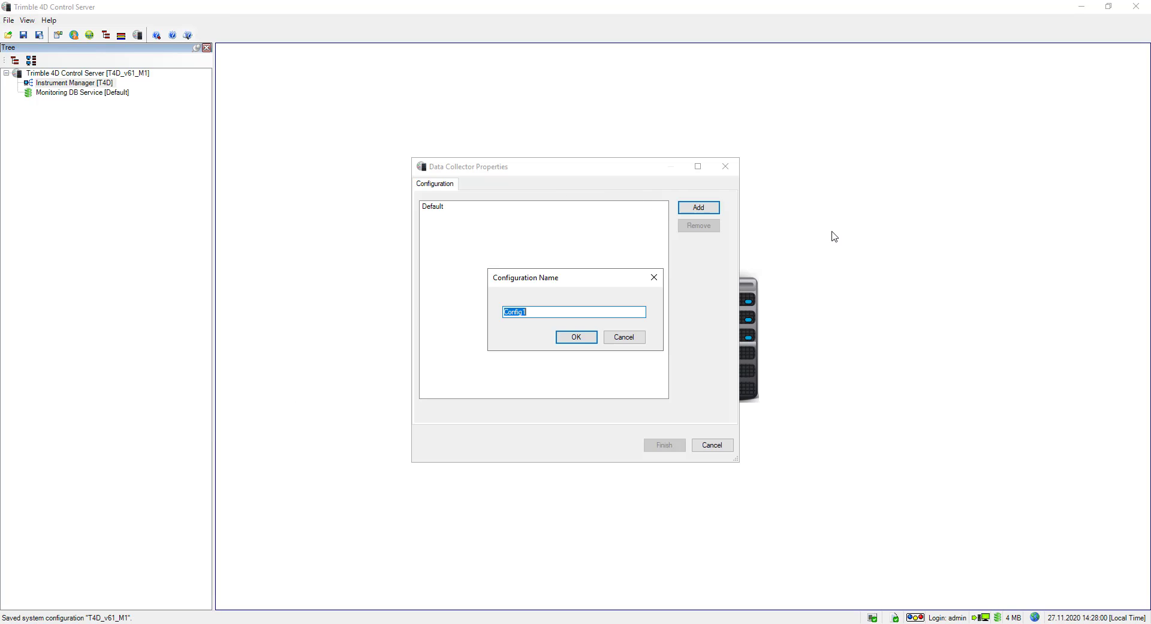
text(DamEass)
key(BackSpace)
text(t)
key(Return)
click(660, 445)
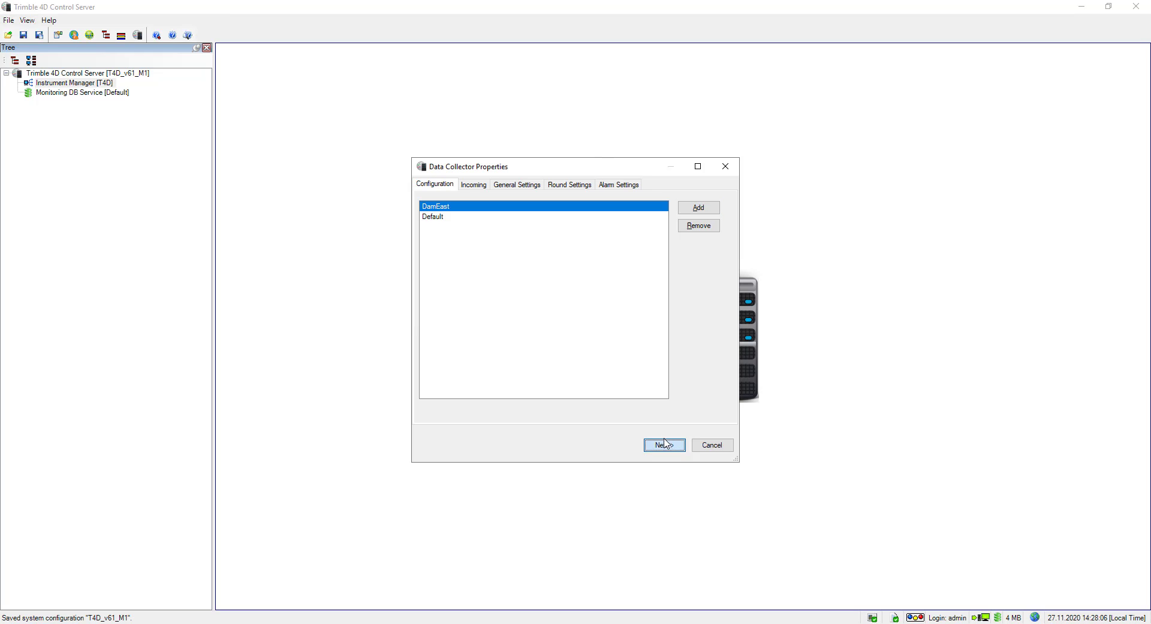
Set the incoming connection to Settop M1 IST Connect (Proxy) with custom name tqasettopm.
click(661, 230)
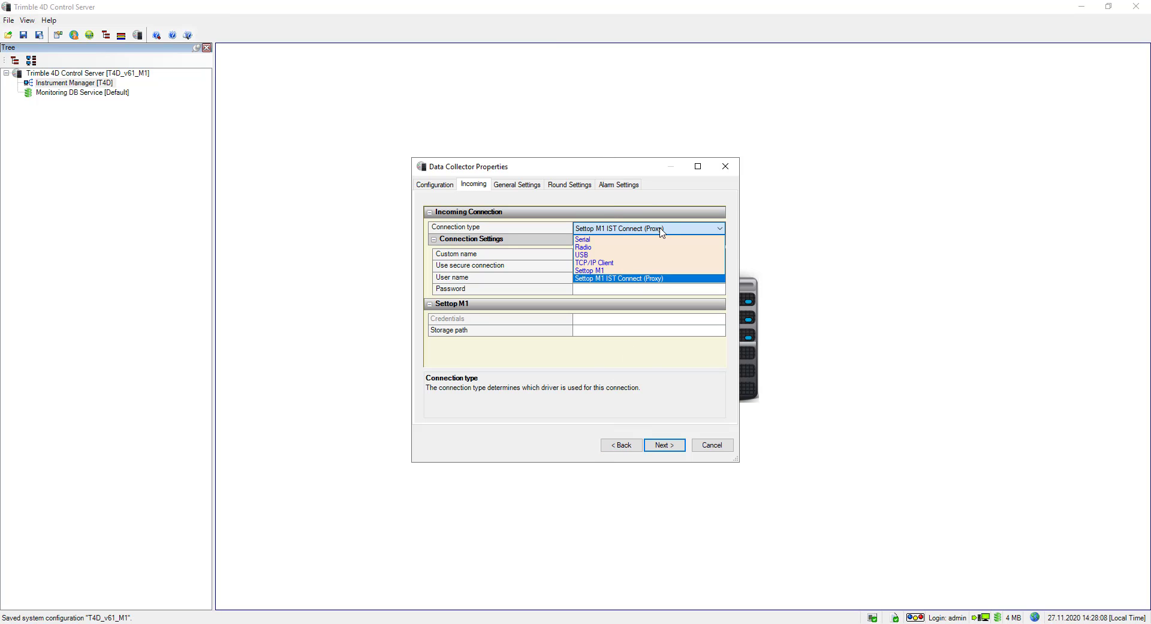
click(650, 277)
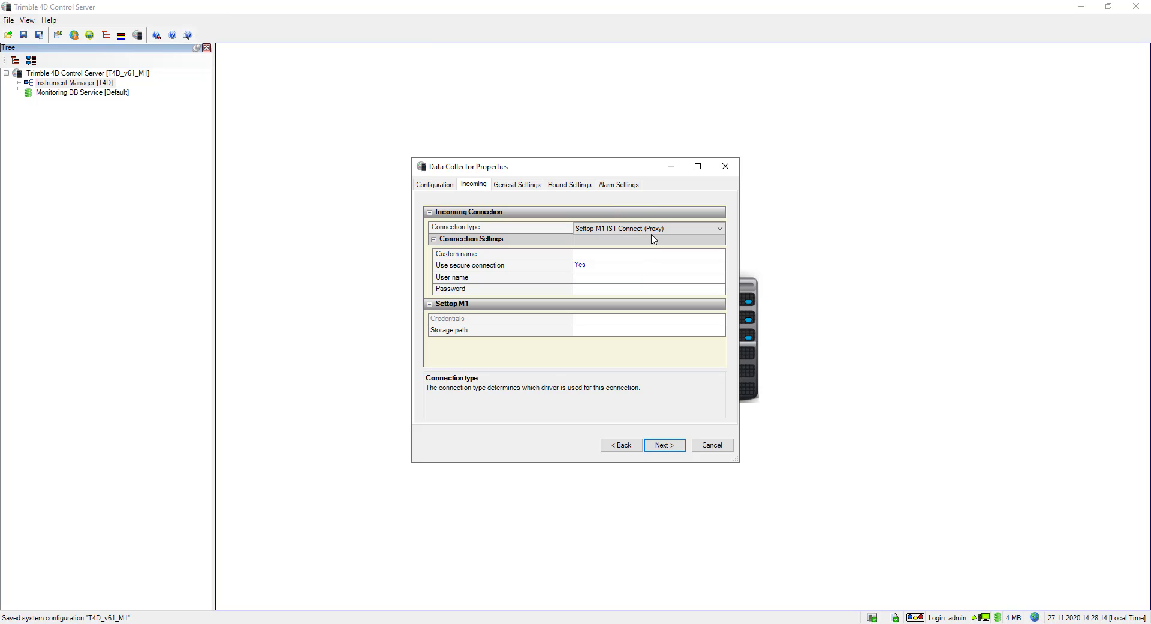
click(651, 254)
text(tqa)
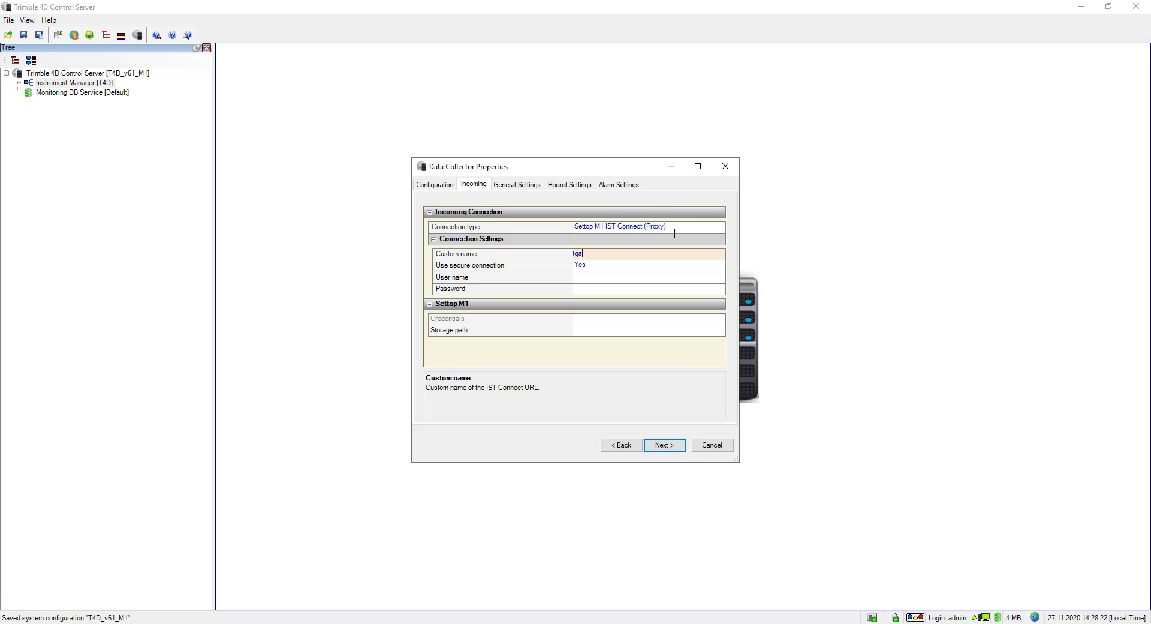
text(settopm)
Enter the IST user name and password, then select the Credentials setting.
click(709, 276)
text(tqasuer)
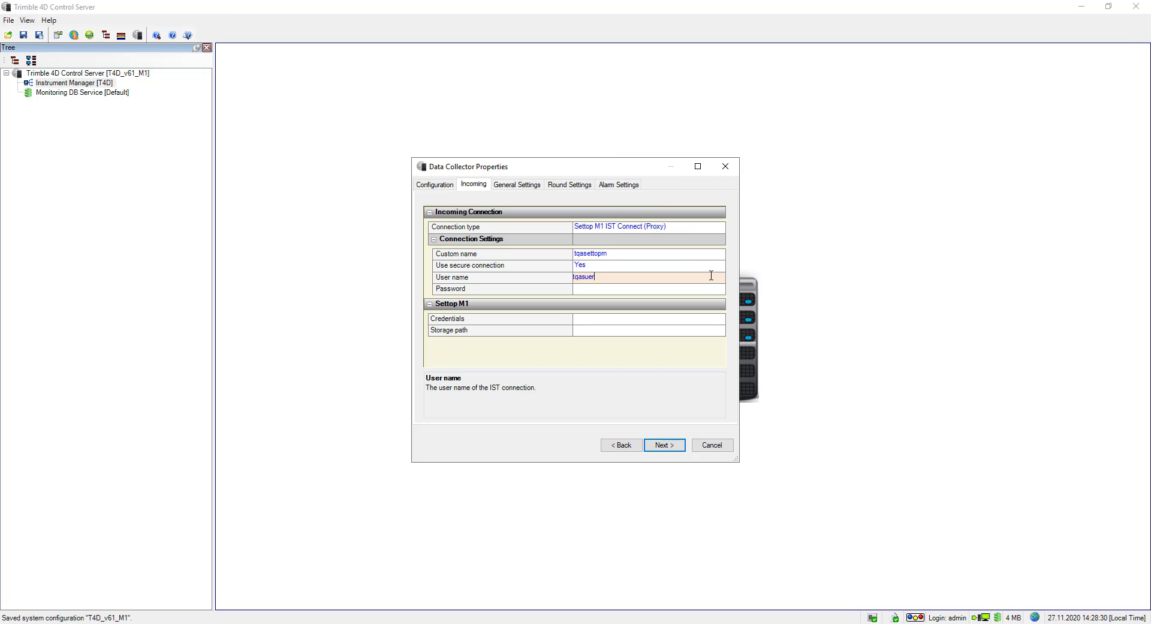
key(BackSpace)
key(BackSpace)
text(ser)
key(Tab)
text(**)
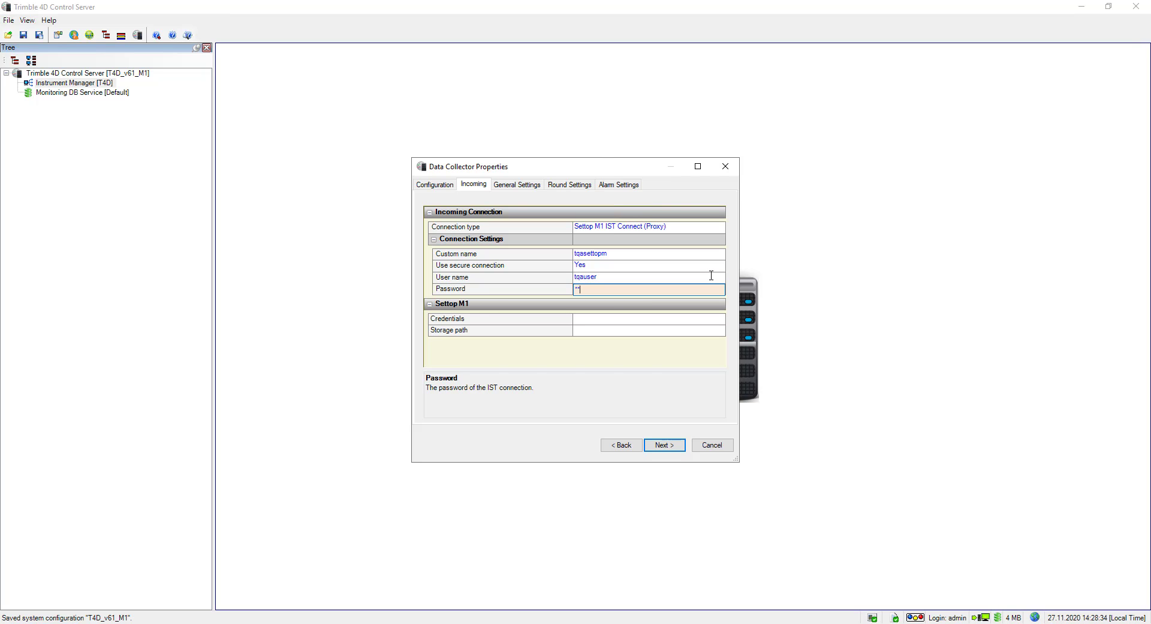
text(***)
click(722, 324)
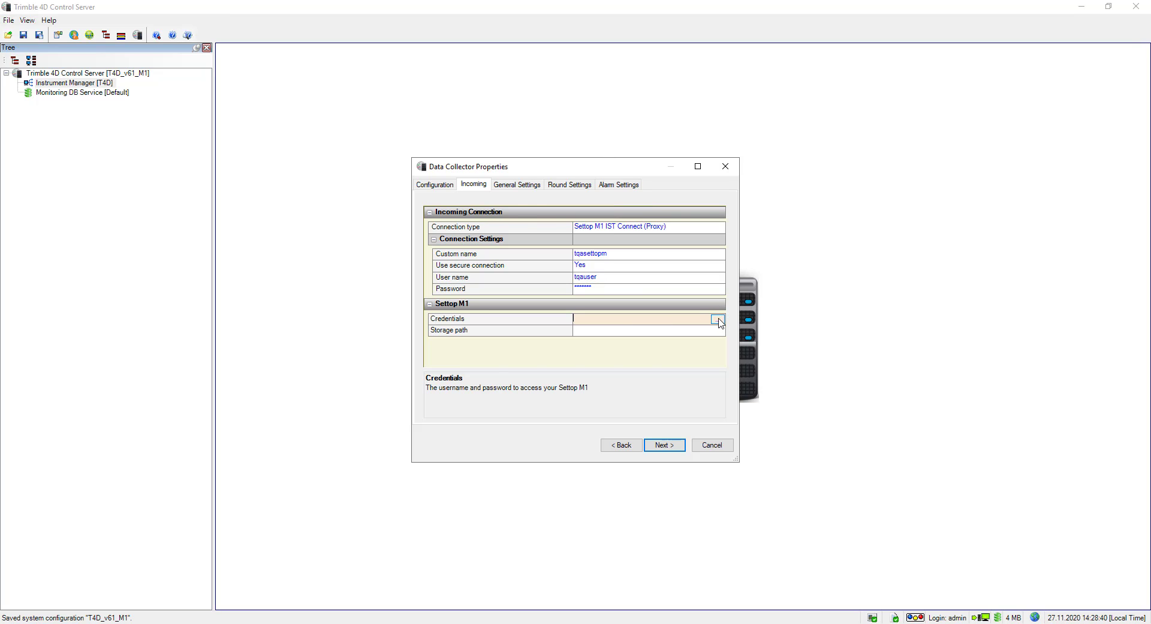
Authorize the Settop M1 connection with its web login username and password.
click(718, 319)
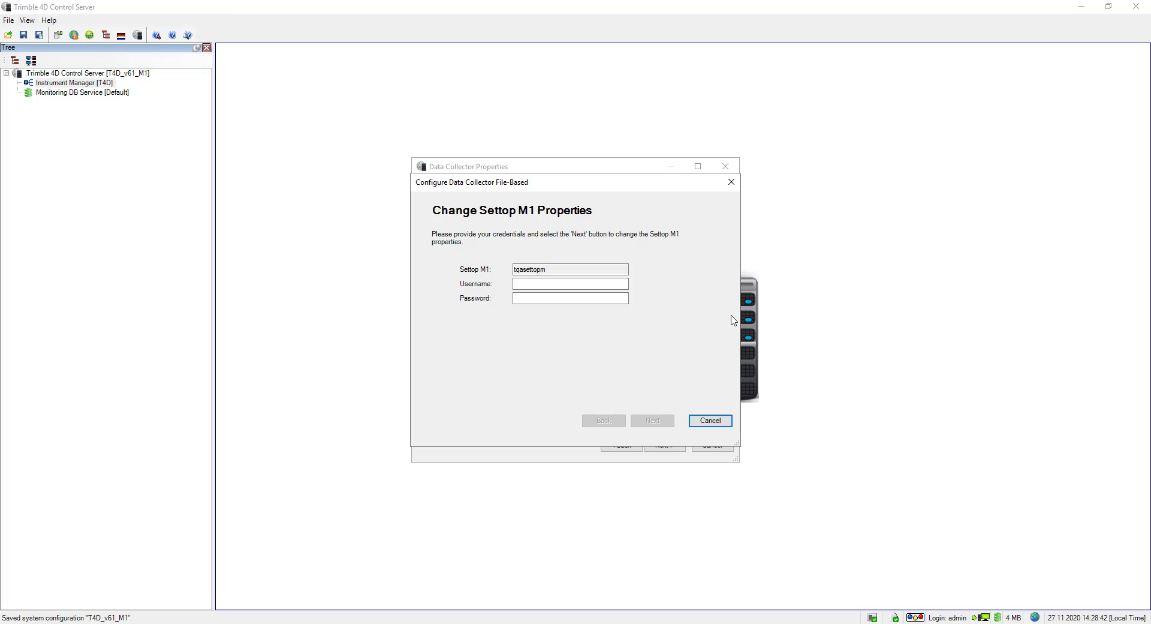
click(589, 282)
click(589, 282)
key(Tab)
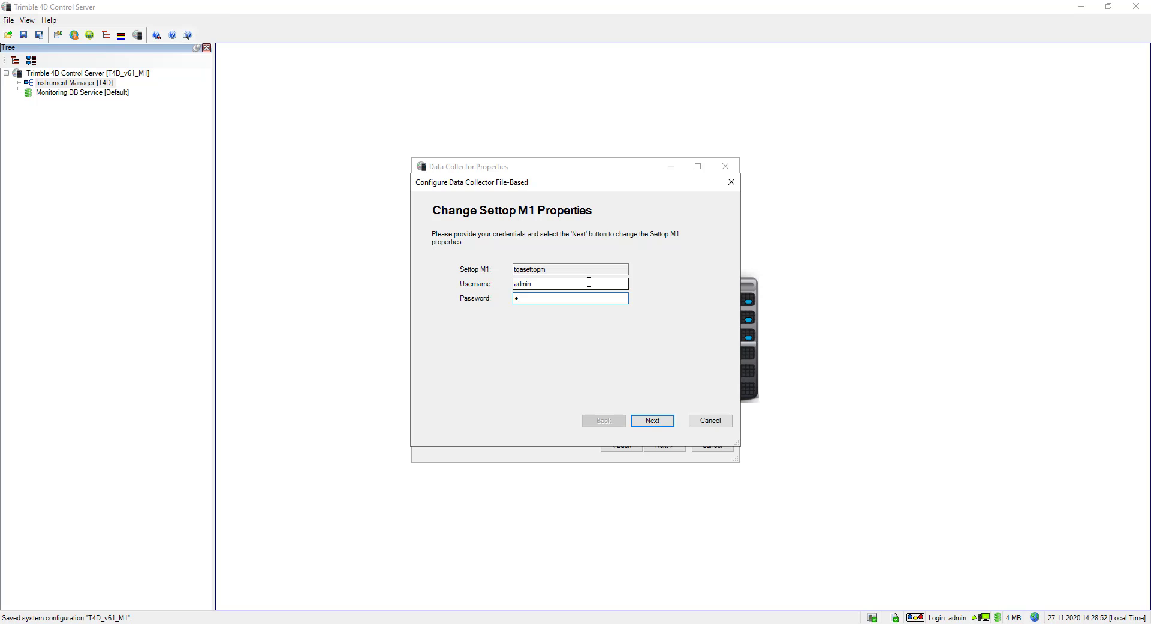
click(638, 421)
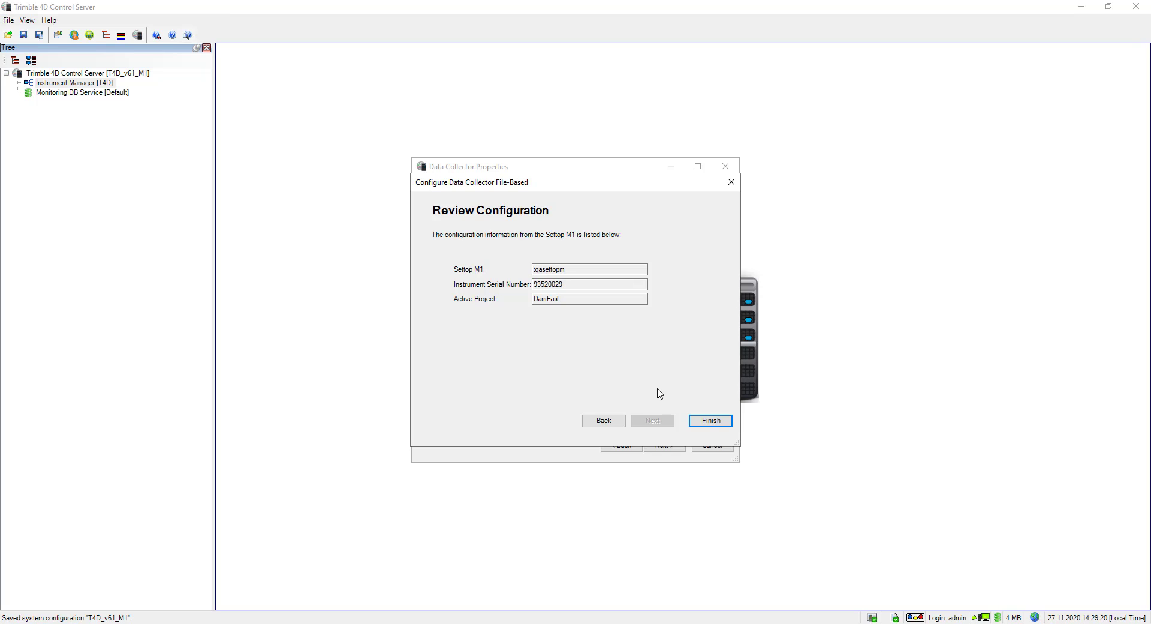
Accept the reviewed Settop M1 configuration and set the storage path to C:\T4D61.
click(728, 422)
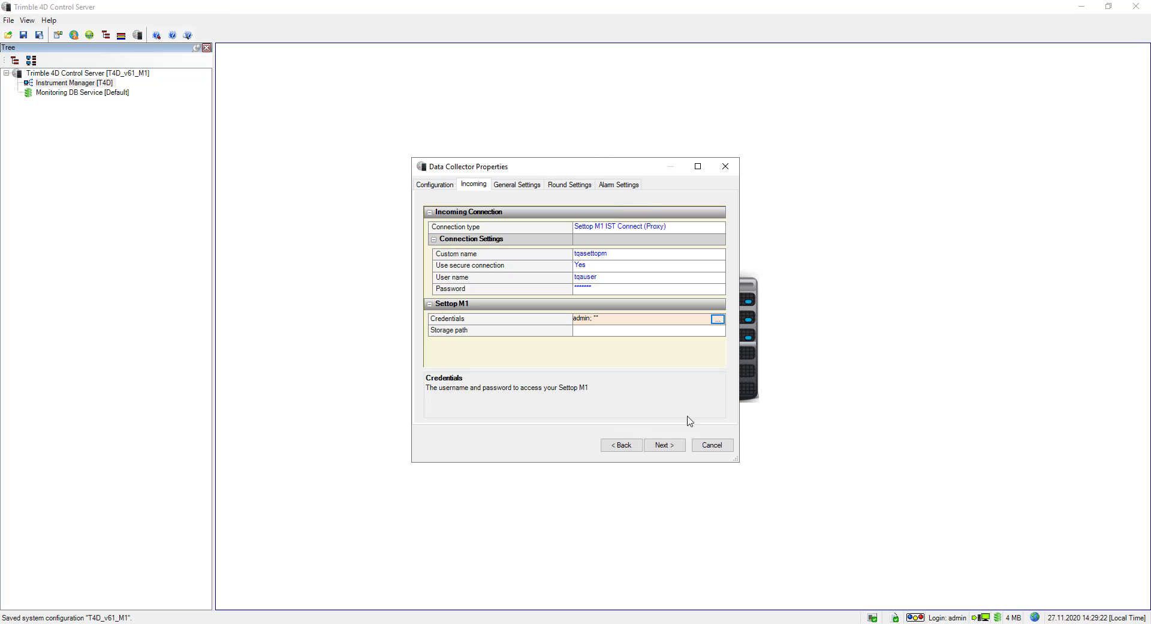
drag(581, 167, 535, 148)
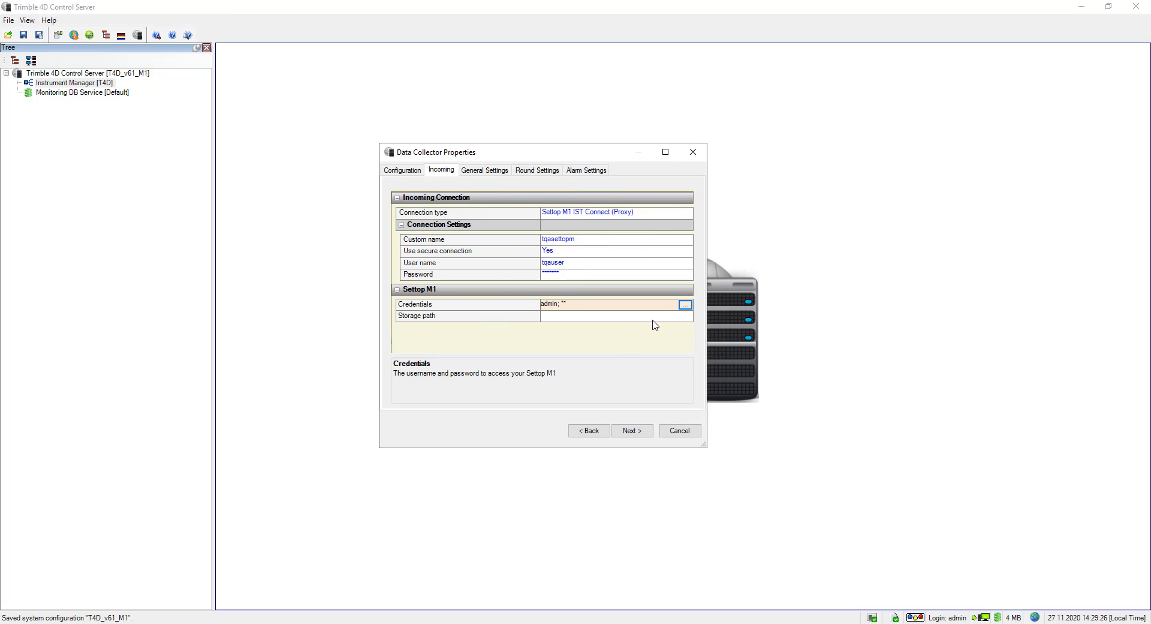
click(684, 316)
click(685, 316)
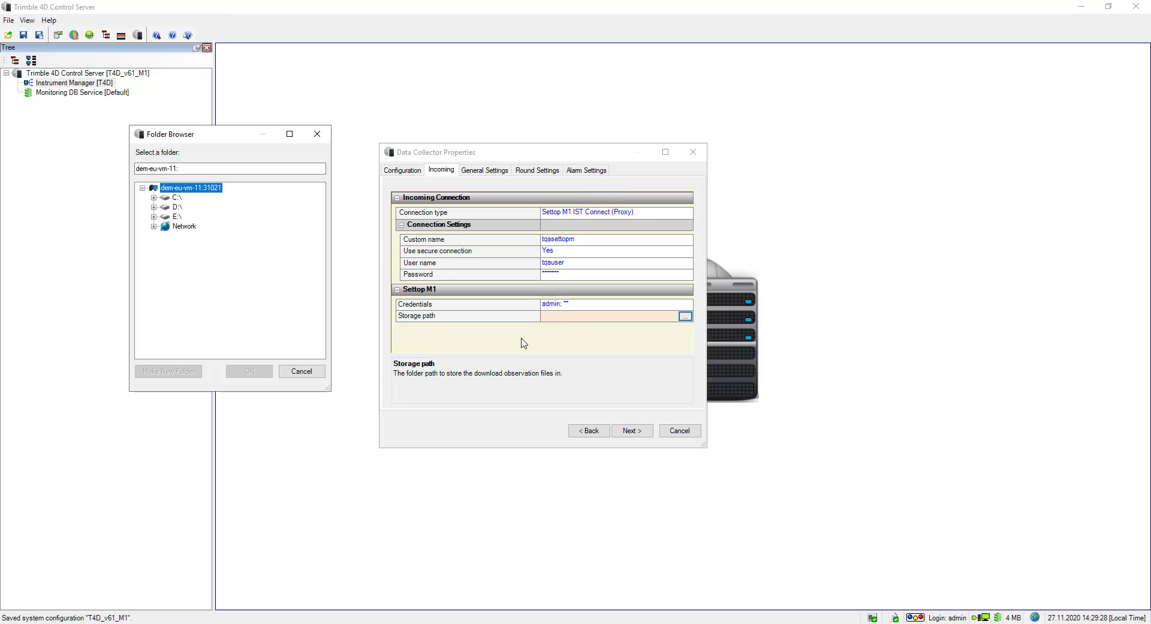
click(154, 198)
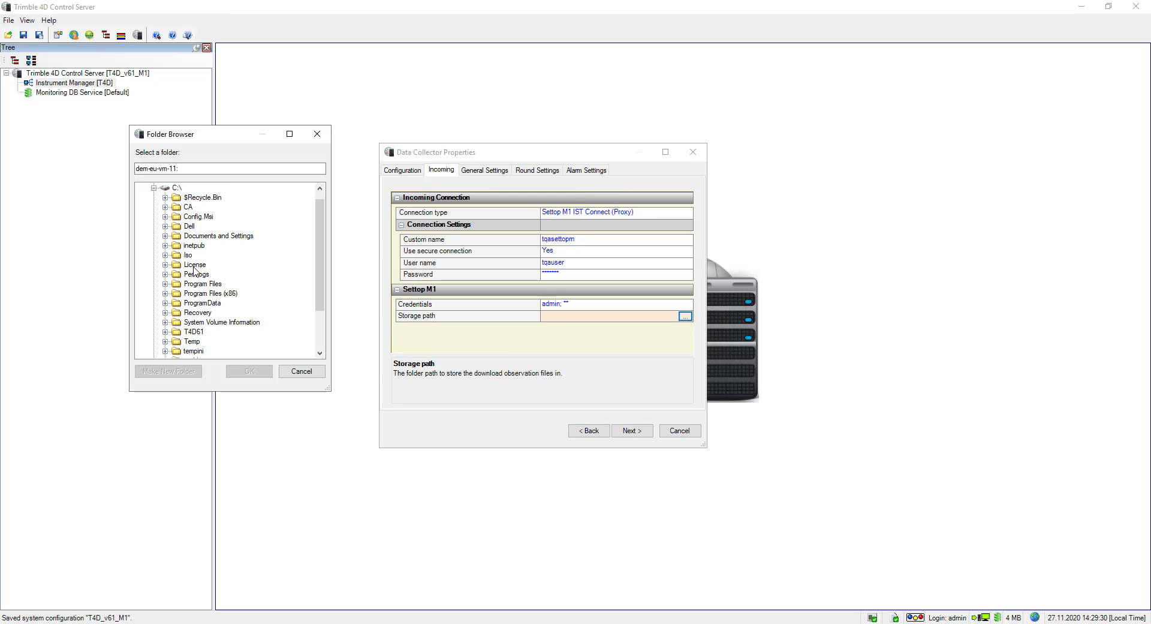
click(194, 332)
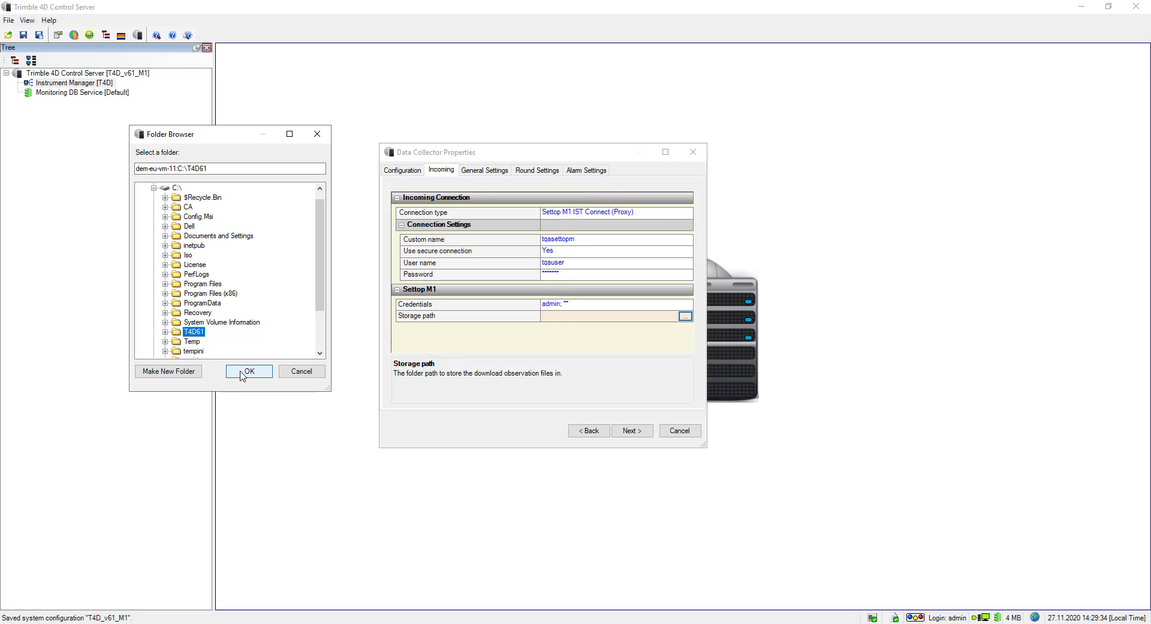
click(246, 372)
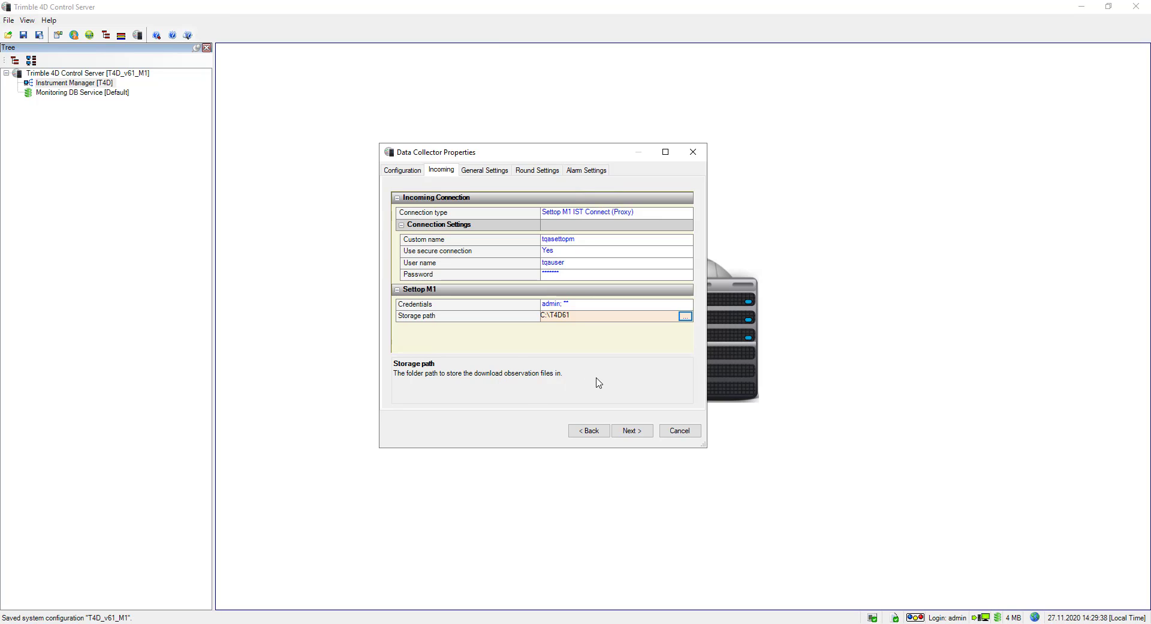
Enter DamEast as the mission name in General Settings.
click(624, 432)
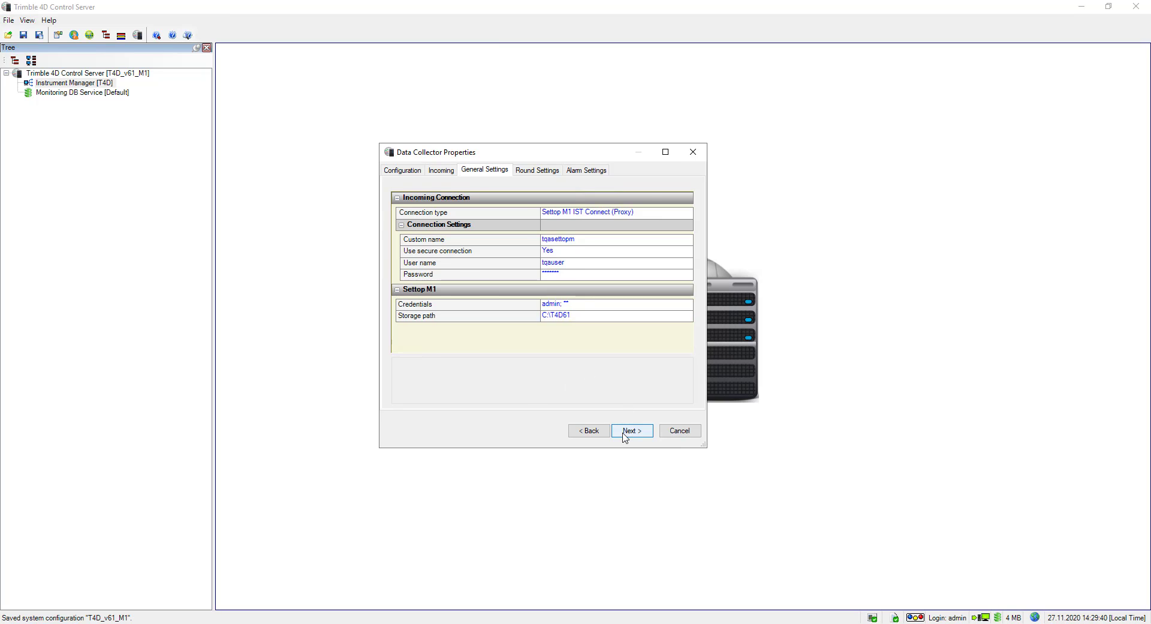
click(602, 214)
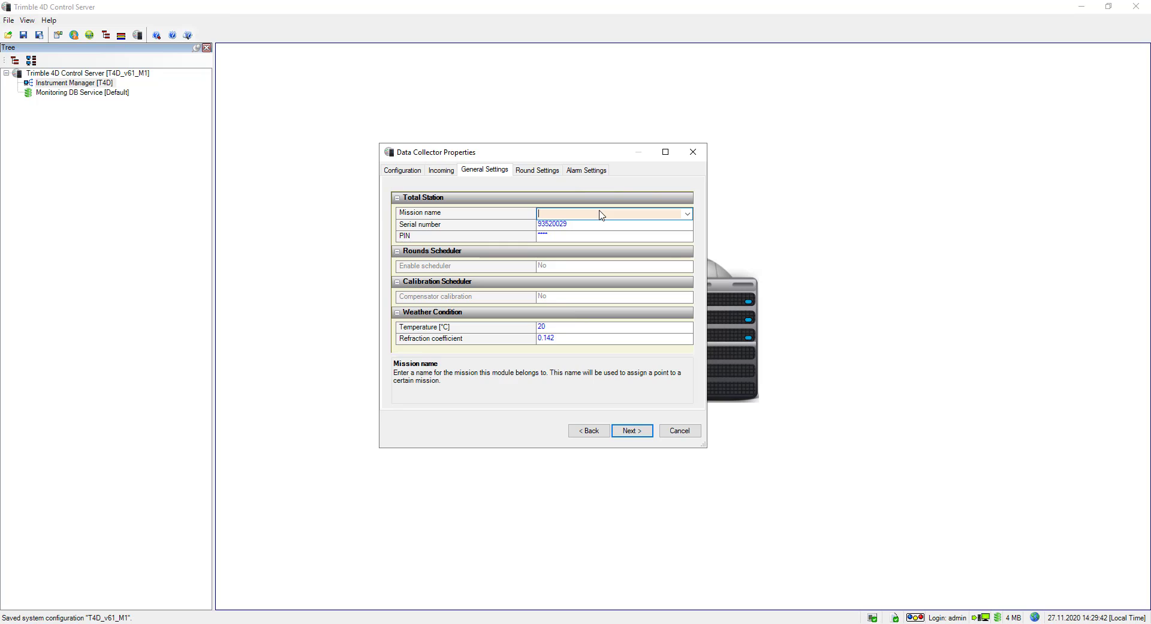
text(DamEast)
click(621, 432)
click(596, 432)
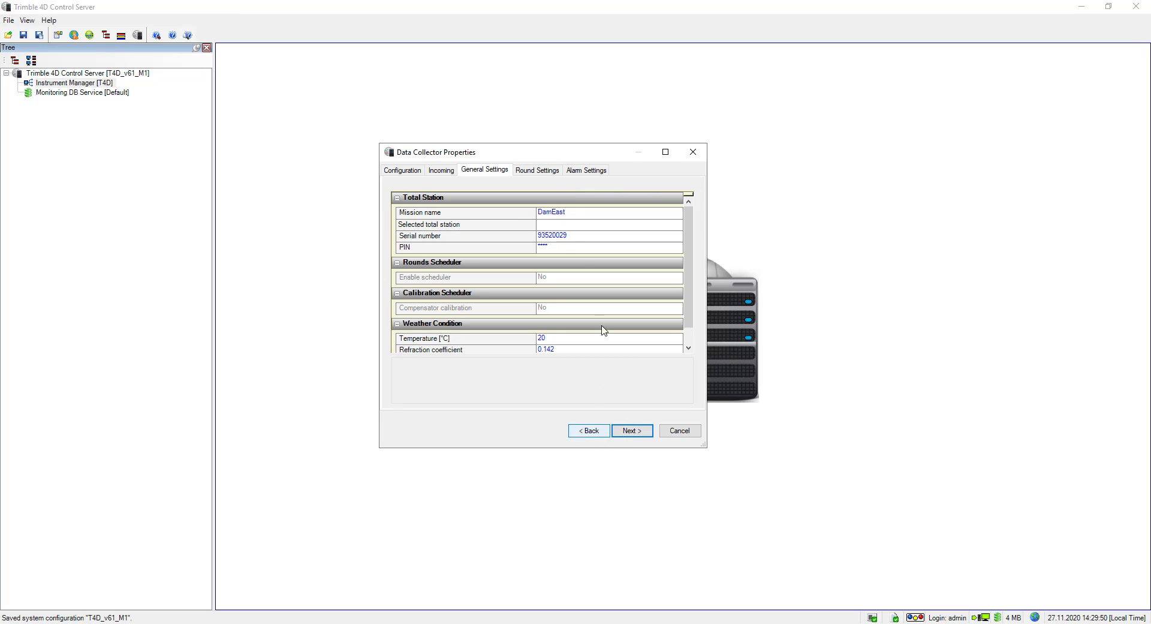
Create and select a new total station, DamEast_DamEast.
click(562, 226)
click(675, 225)
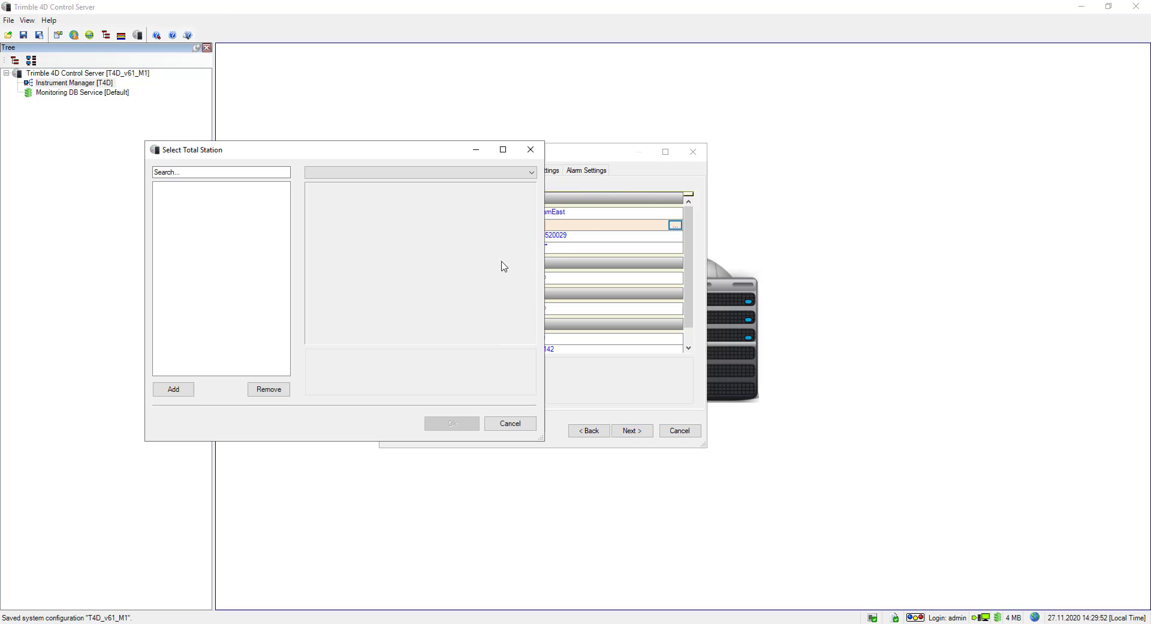
click(174, 390)
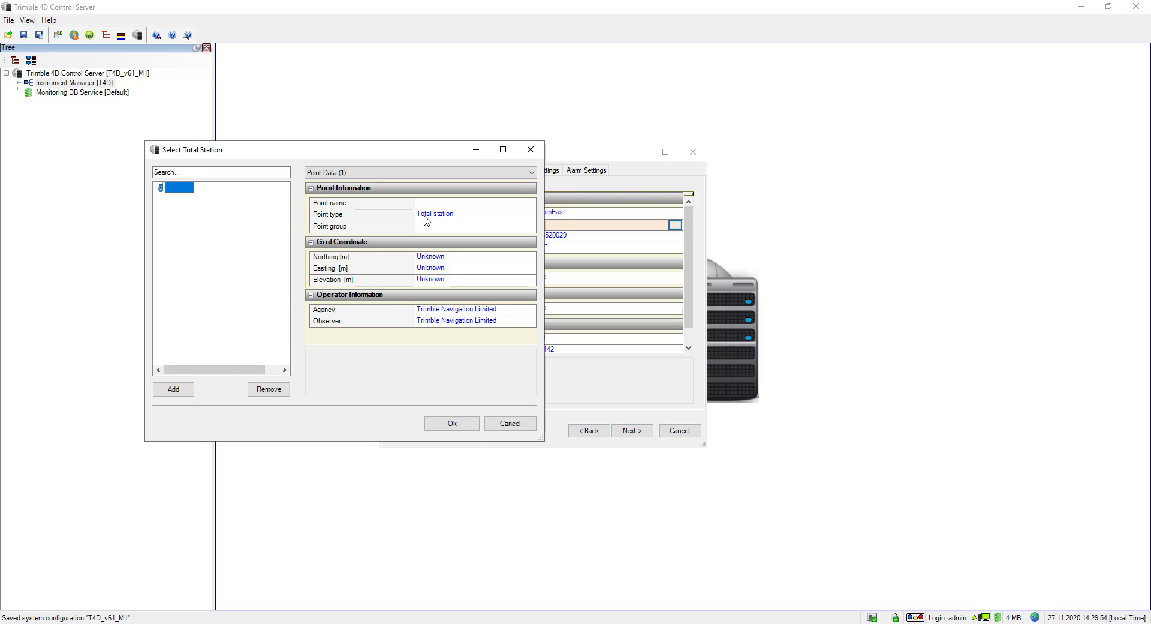
click(441, 204)
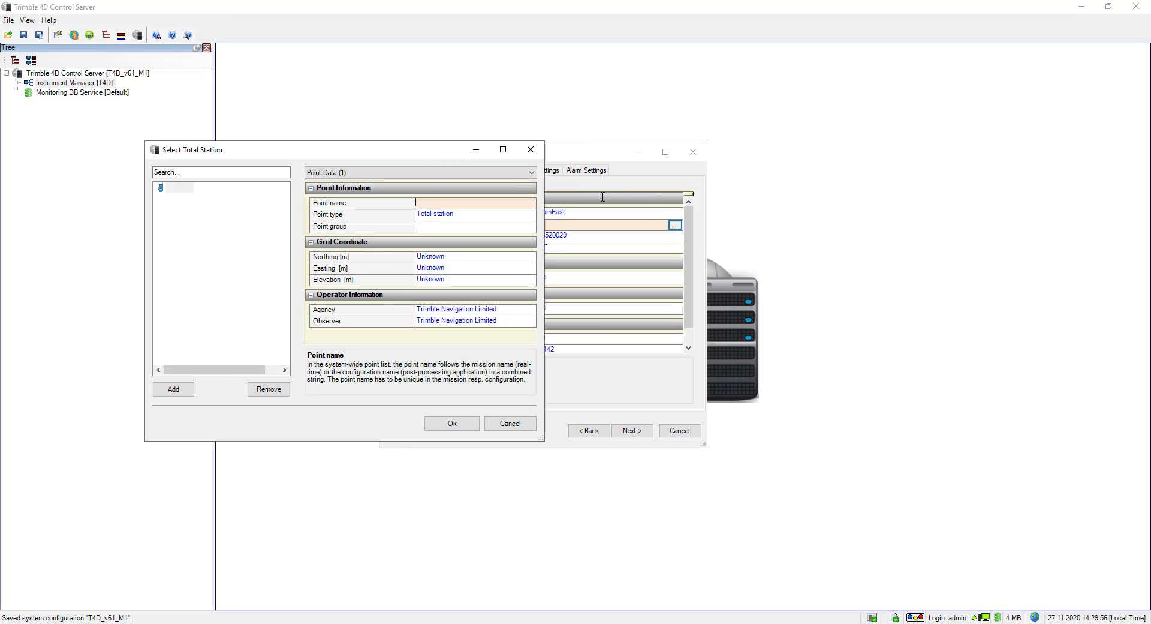
text(DamEast)
click(464, 424)
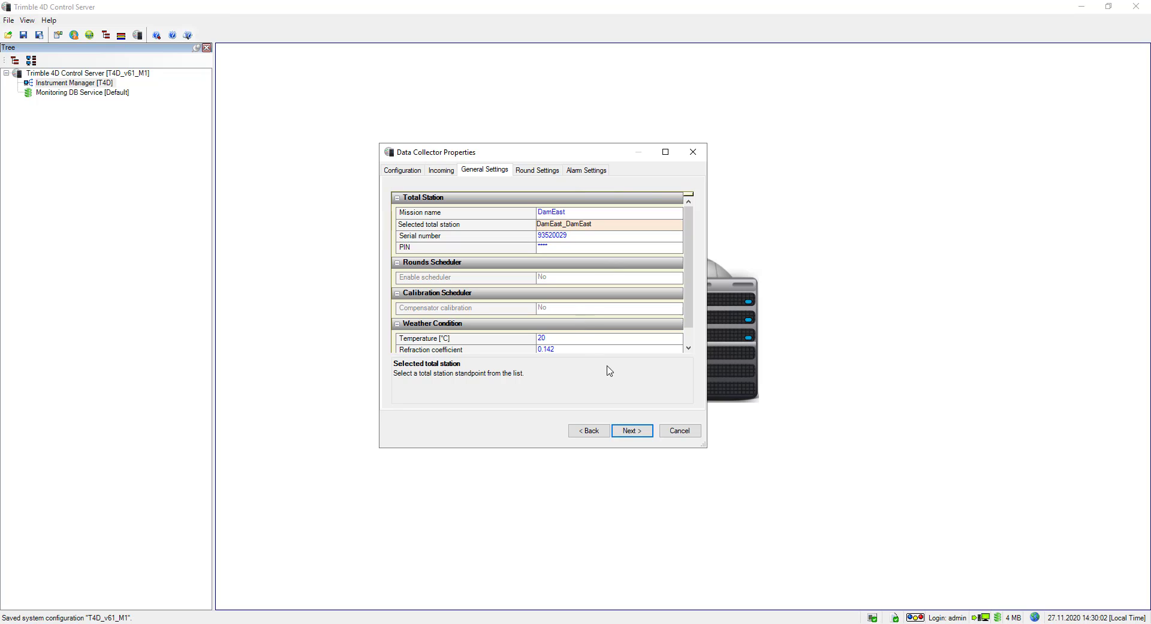
click(632, 431)
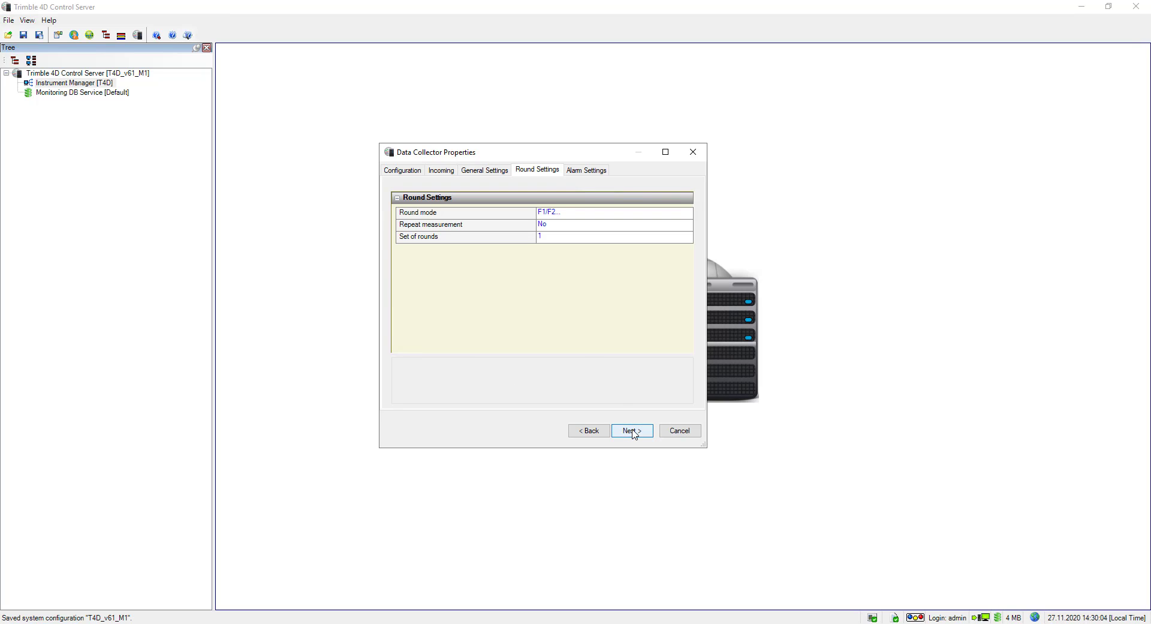
Pass Alarm Settings with defaults and finish, adding Data Collector [DamEast] to the tree.
click(632, 431)
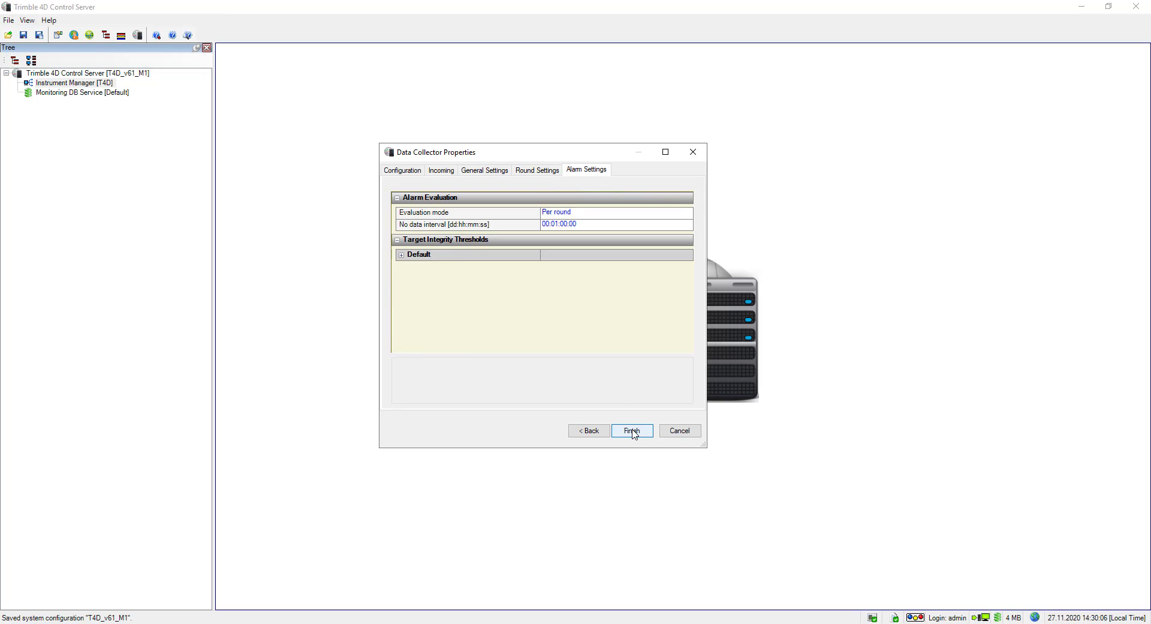
click(632, 430)
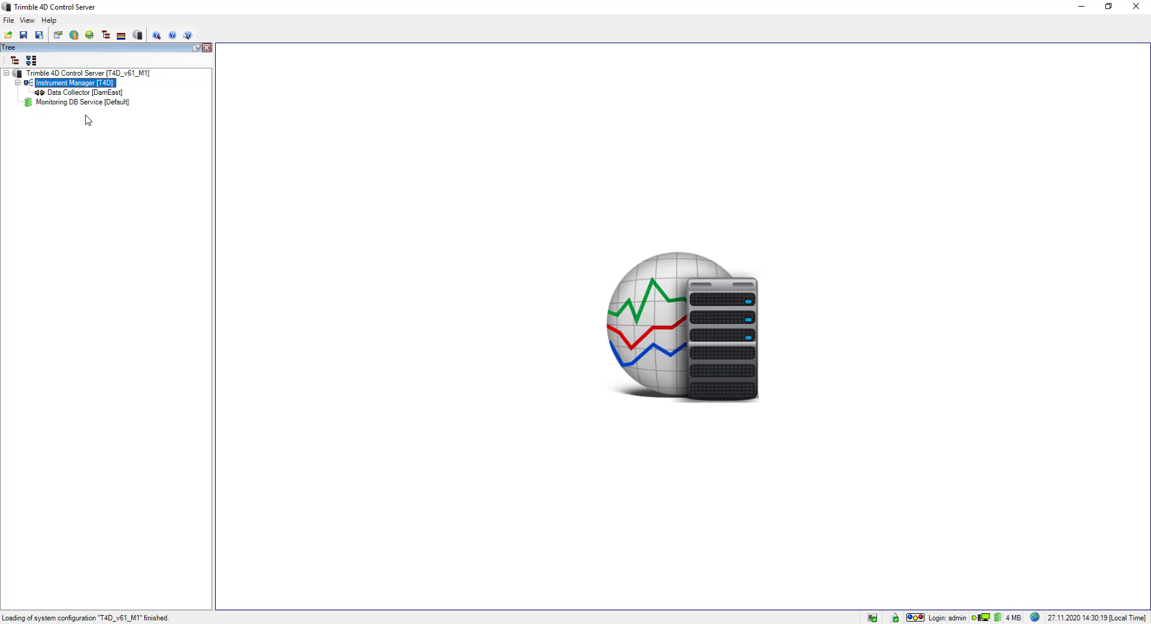
Insert a Terrestrial Engine RT module under the server root with configuration DamEast.
right_click(86, 73)
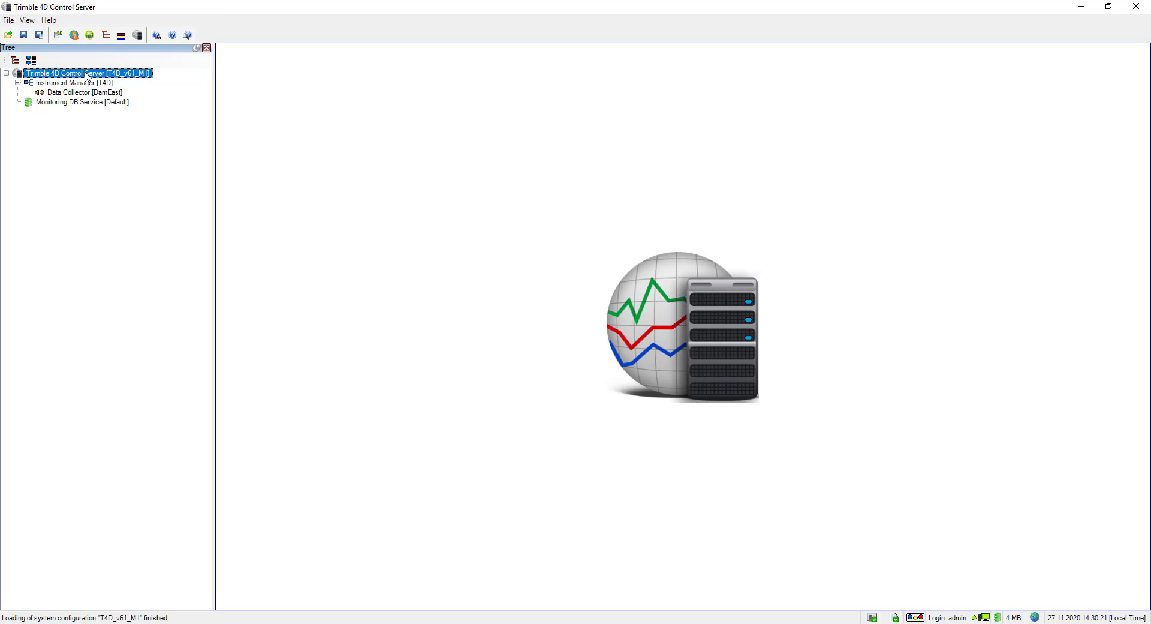
click(119, 79)
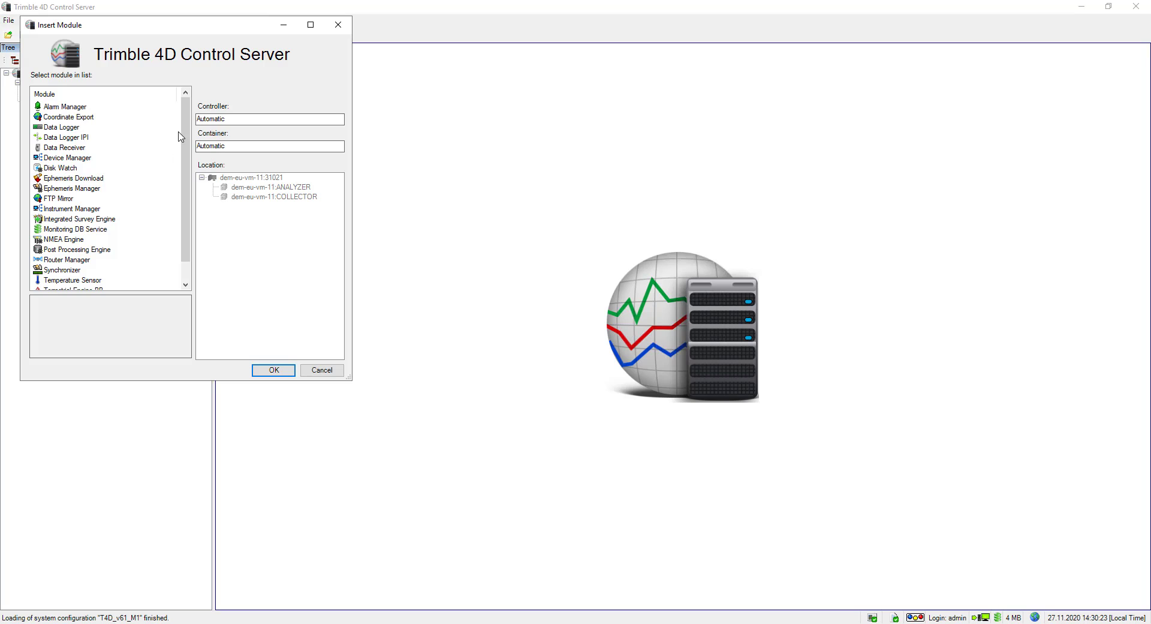
scroll(107, 257, down, 1)
click(93, 280)
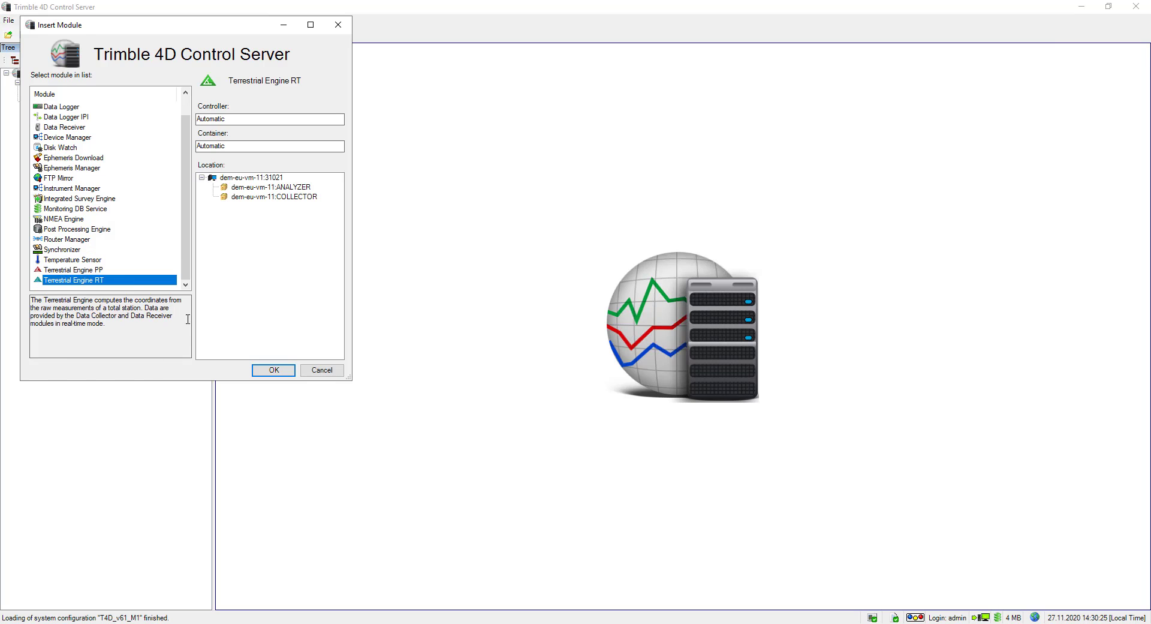
click(274, 369)
click(682, 207)
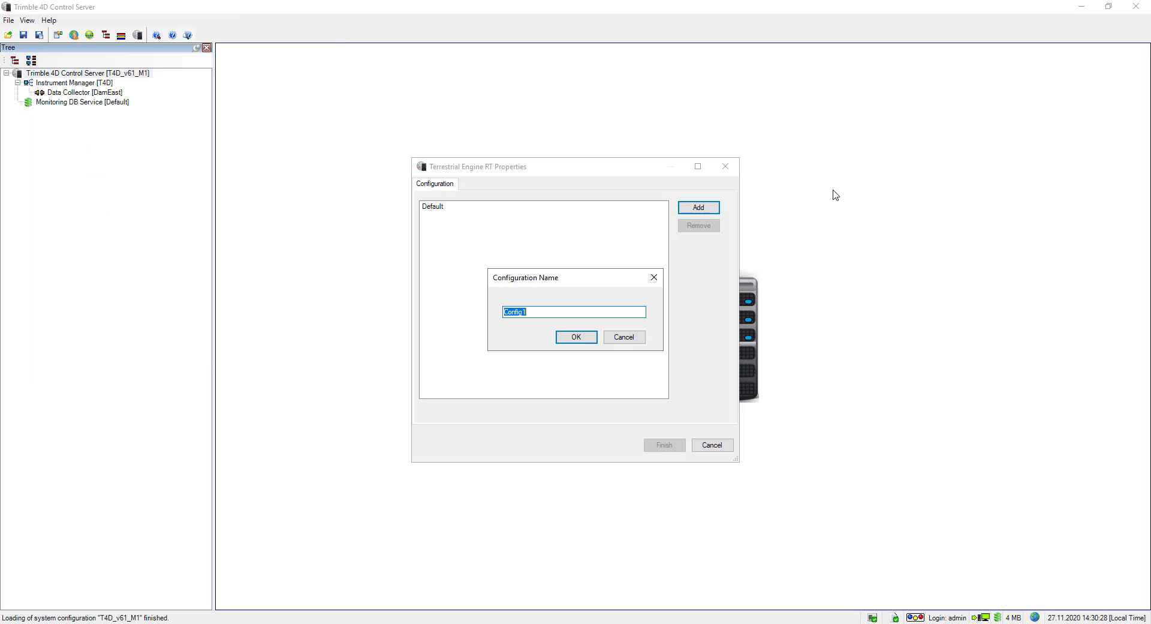
text(DamEast)
click(586, 337)
Synchronize the engine with the DamEast data collector and finish creating it.
click(674, 445)
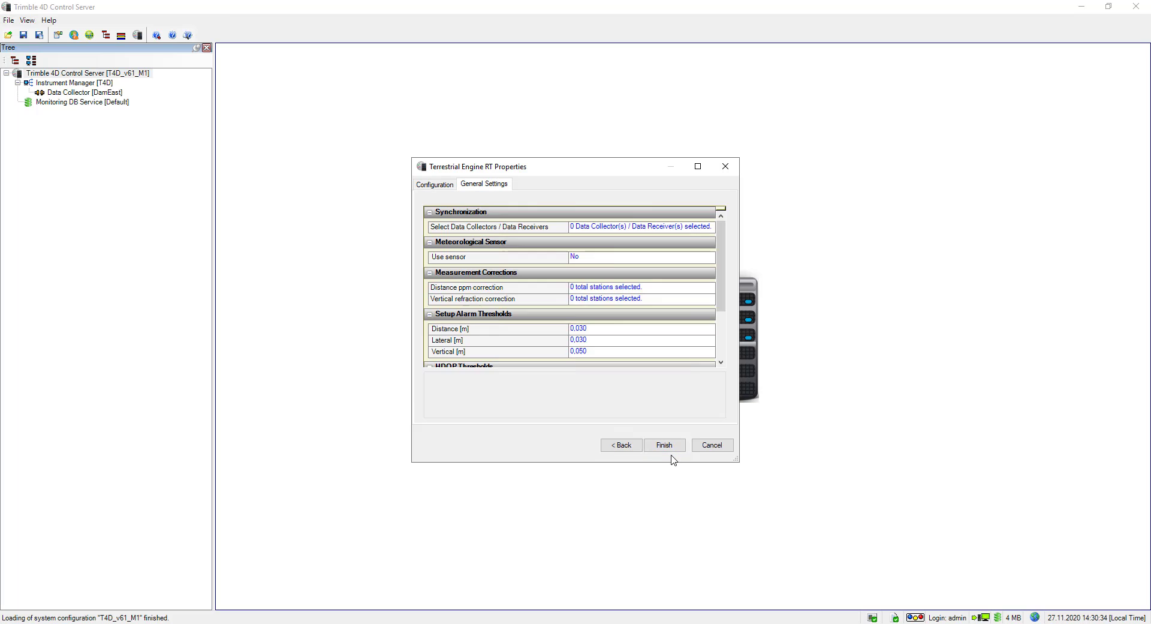
click(706, 228)
click(708, 227)
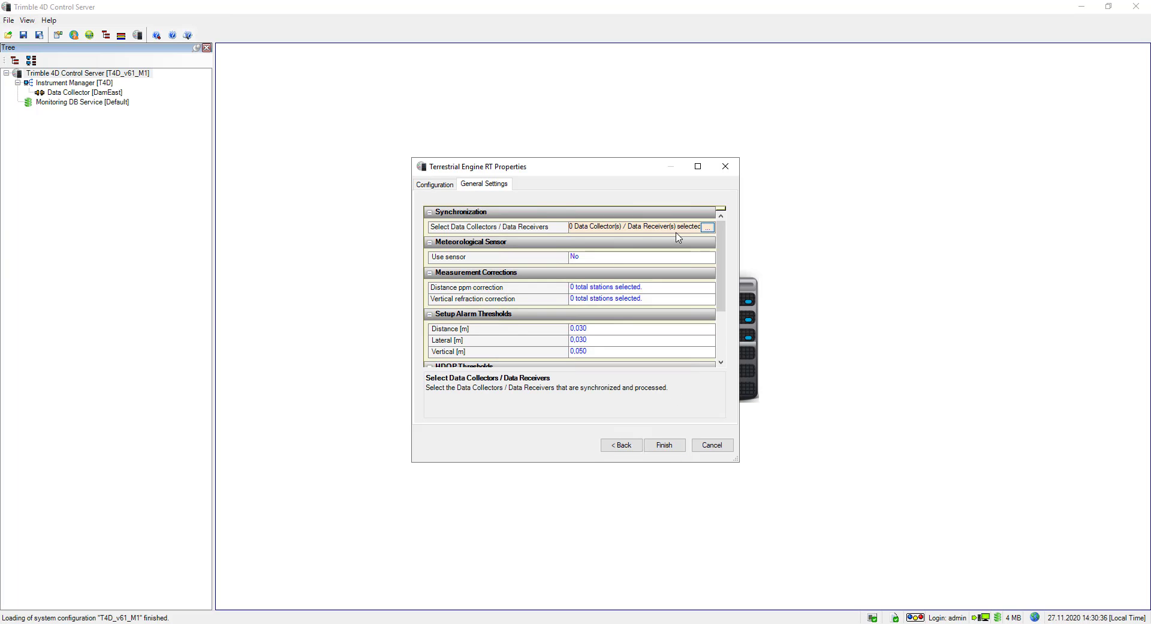
click(80, 106)
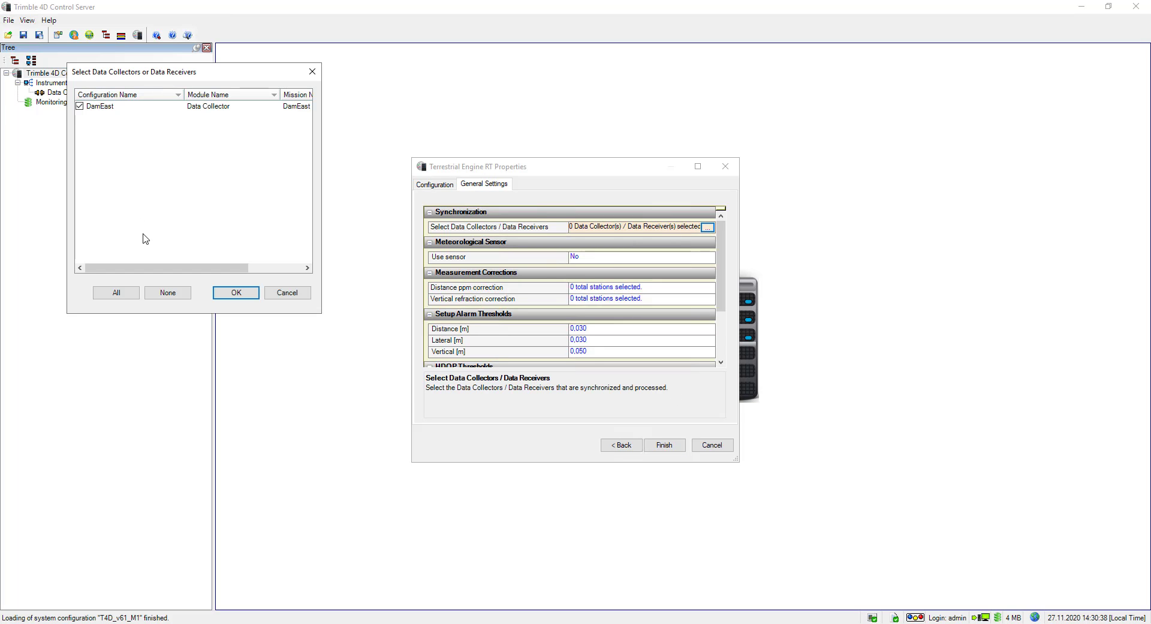
click(222, 293)
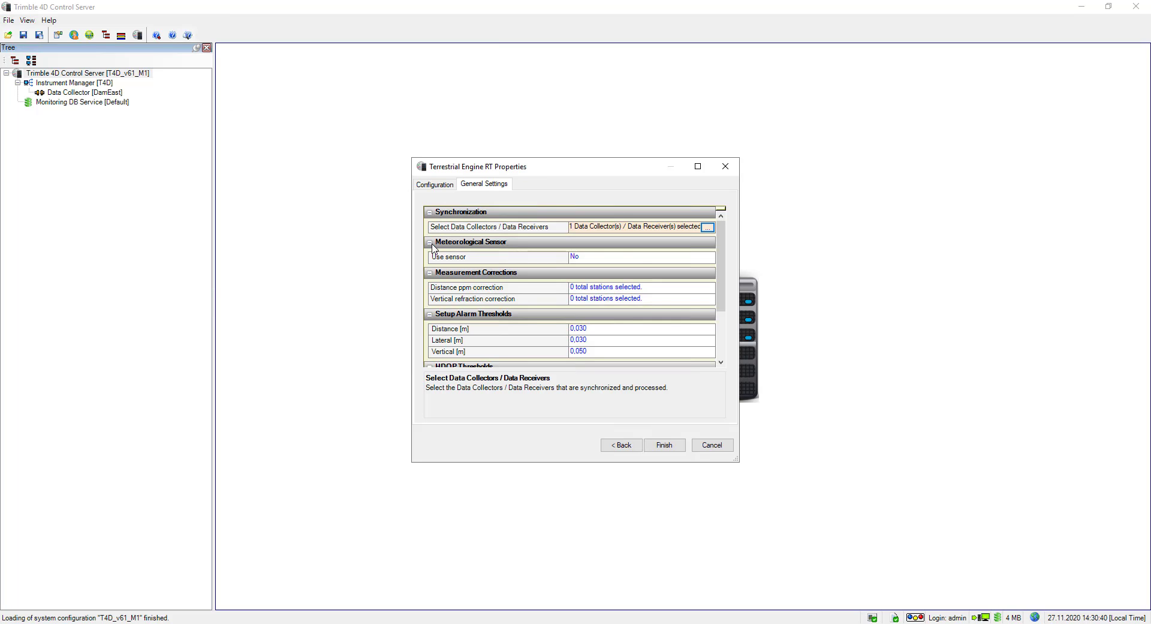
click(664, 445)
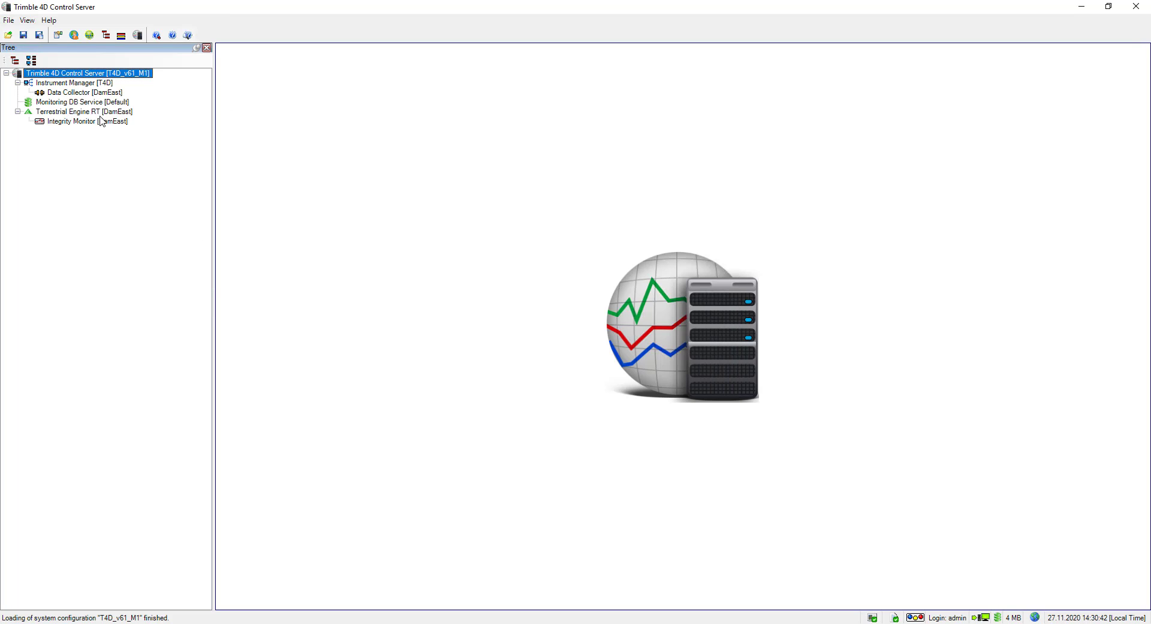
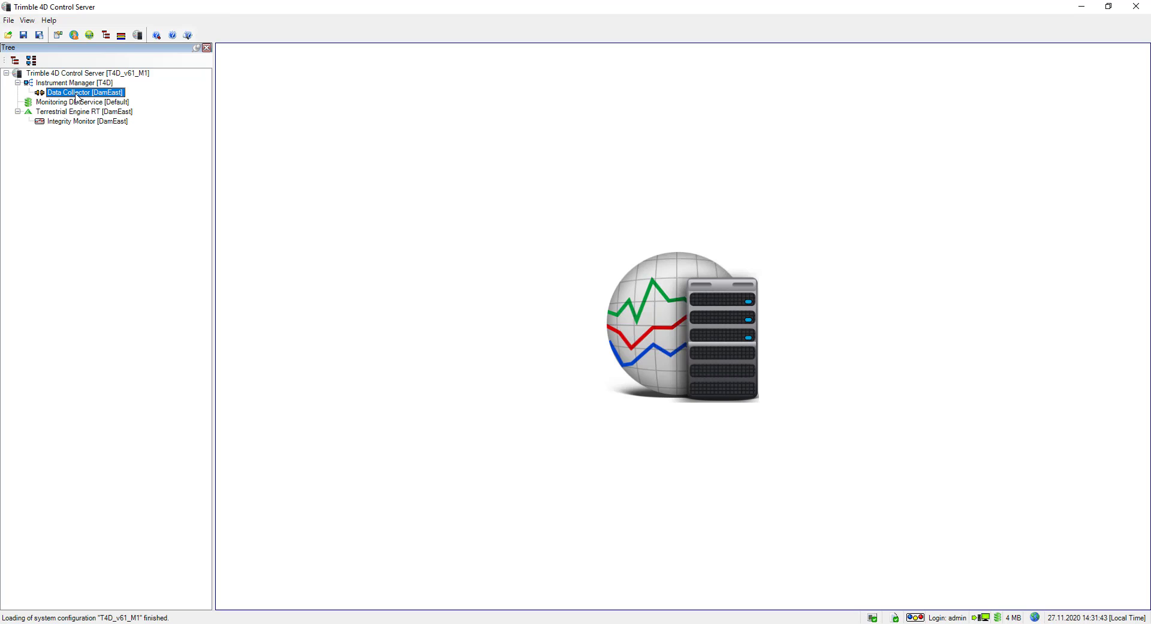
Start a new Site Setup for Data Collector [DamEast] from its context menu.
right_click(75, 93)
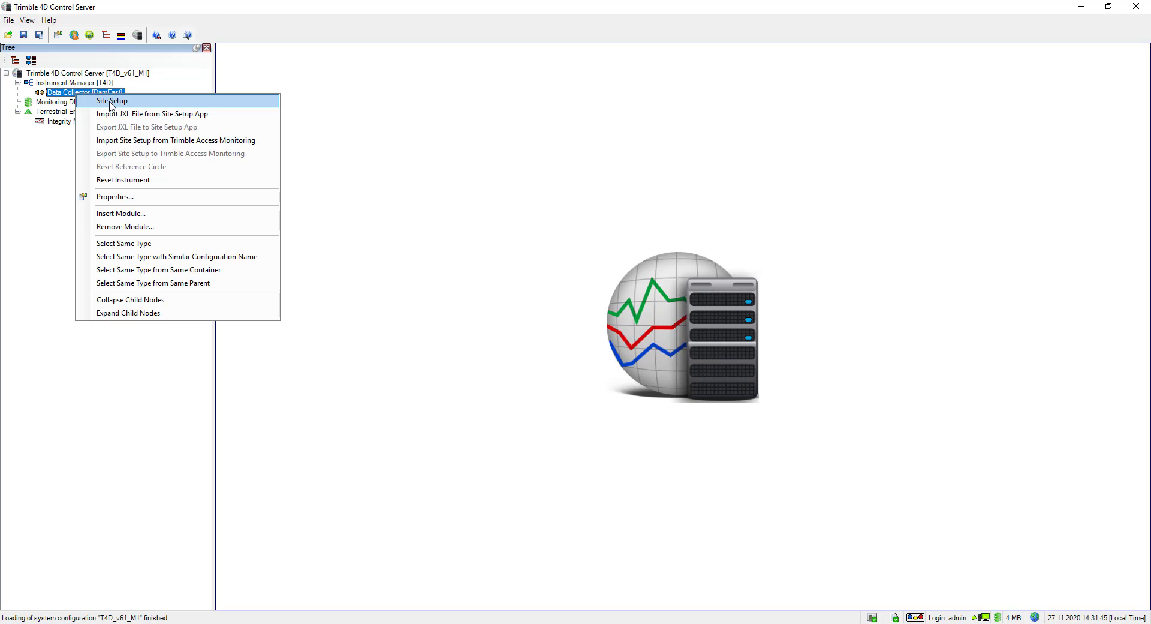
click(111, 100)
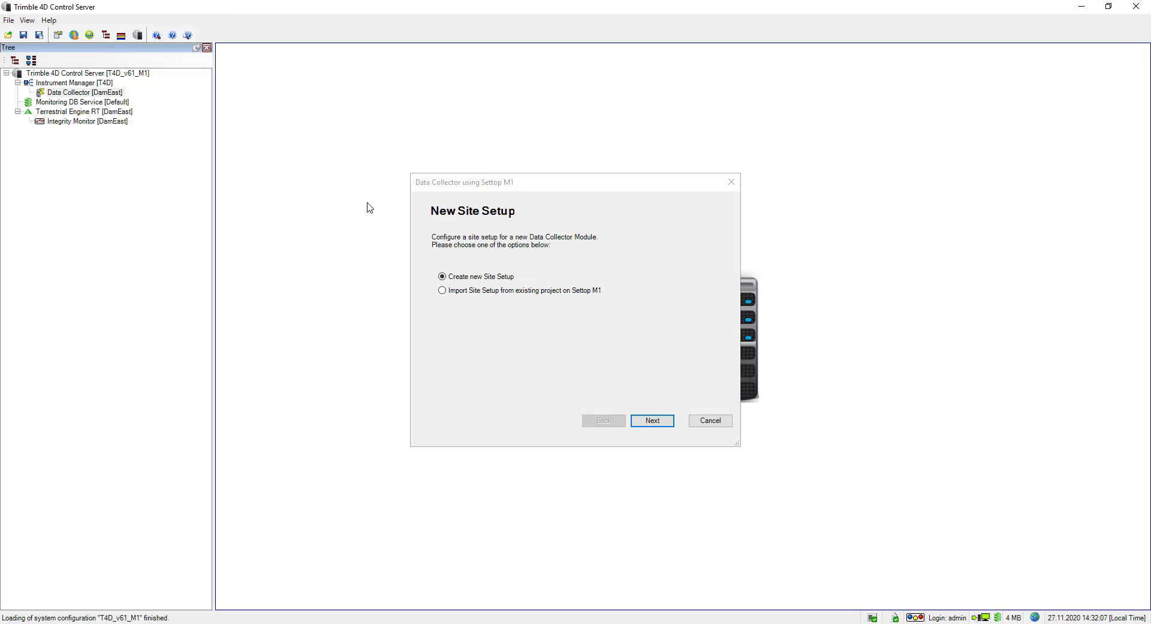
Choose to import the site setup from the Settop M1 project and accept its login details.
click(442, 292)
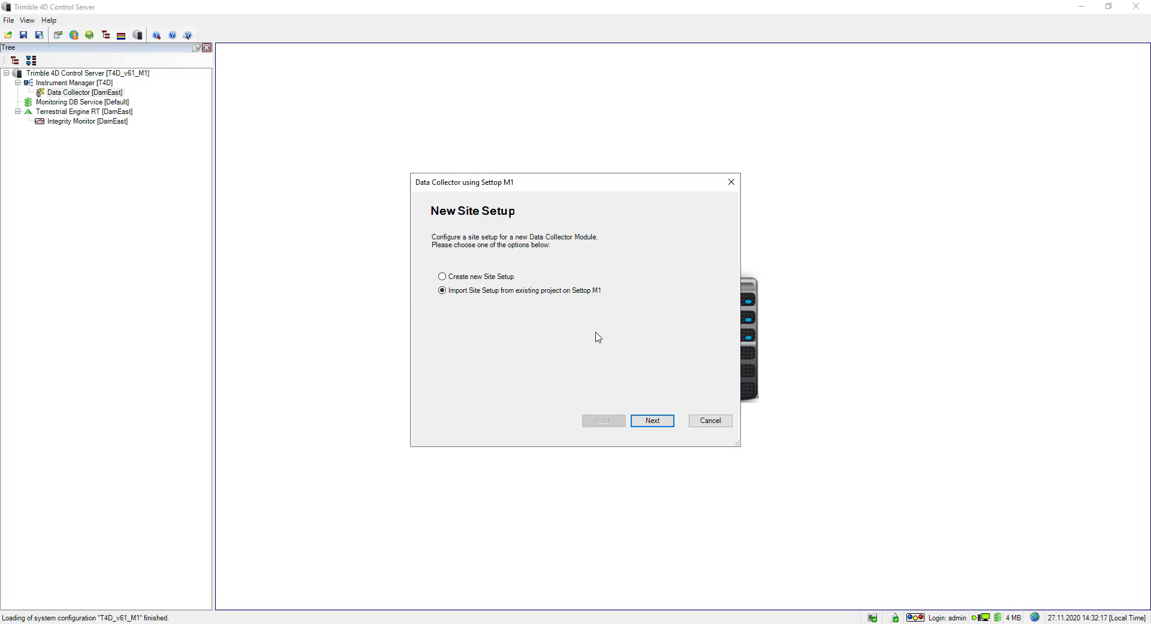
click(654, 420)
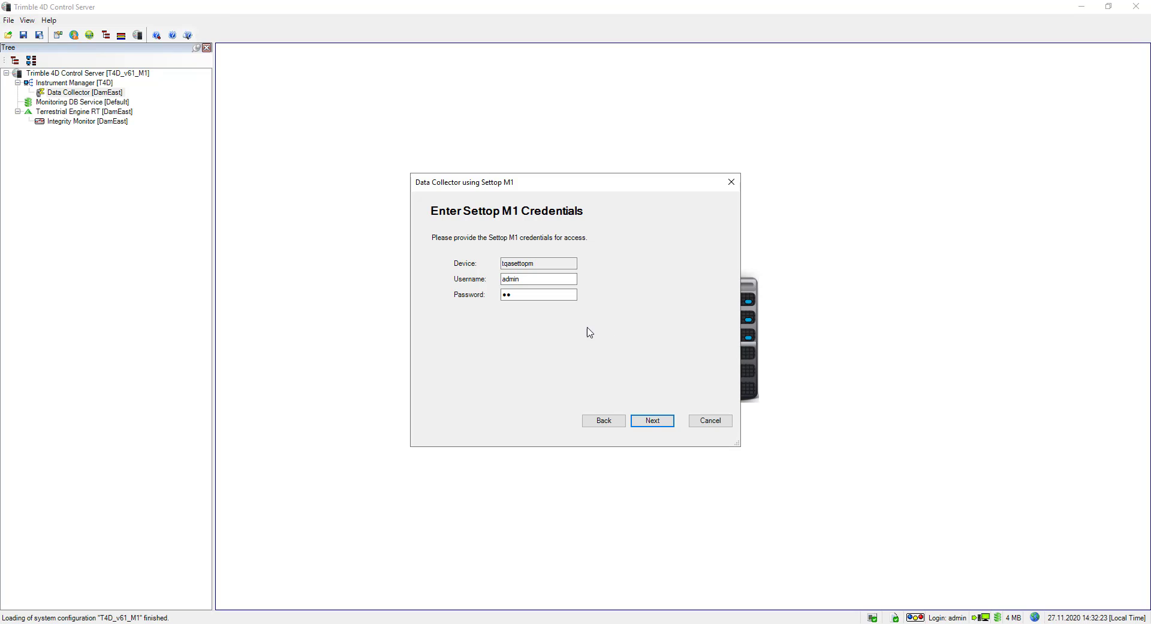
click(645, 425)
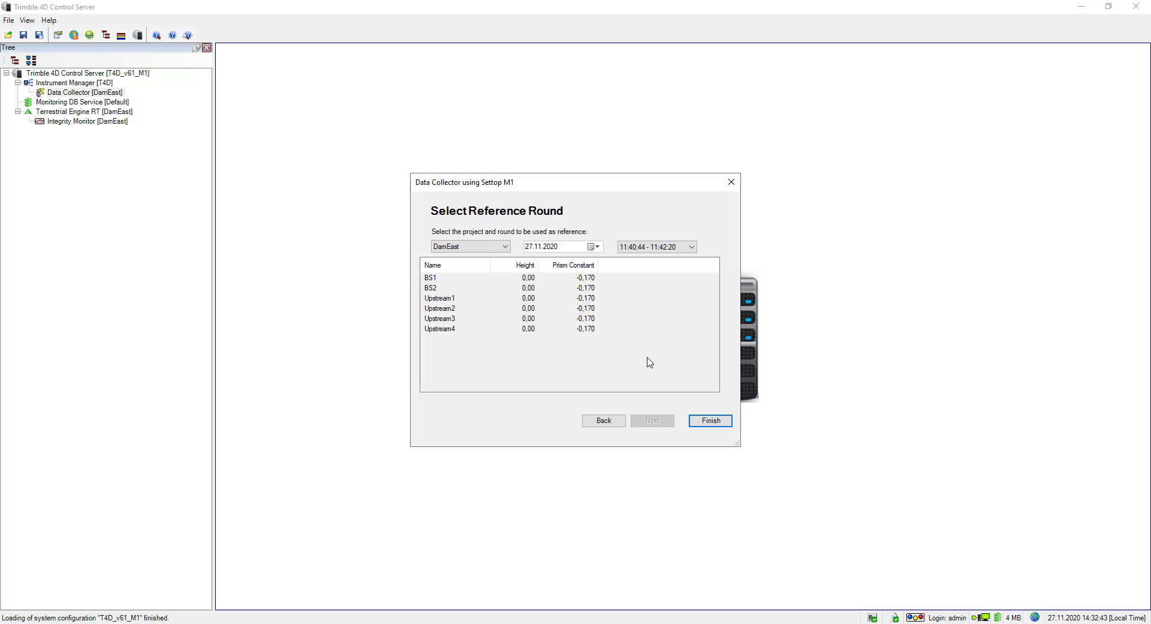
Make the 13:30:21 - 13:31:42 round the reference and finish the import.
click(662, 249)
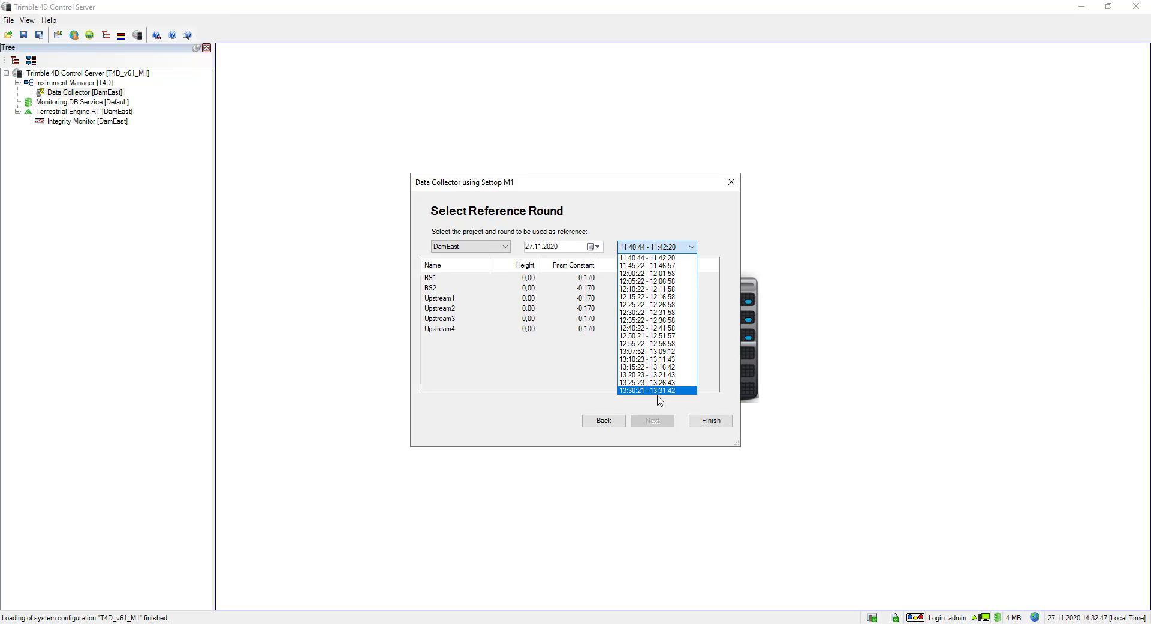
click(657, 390)
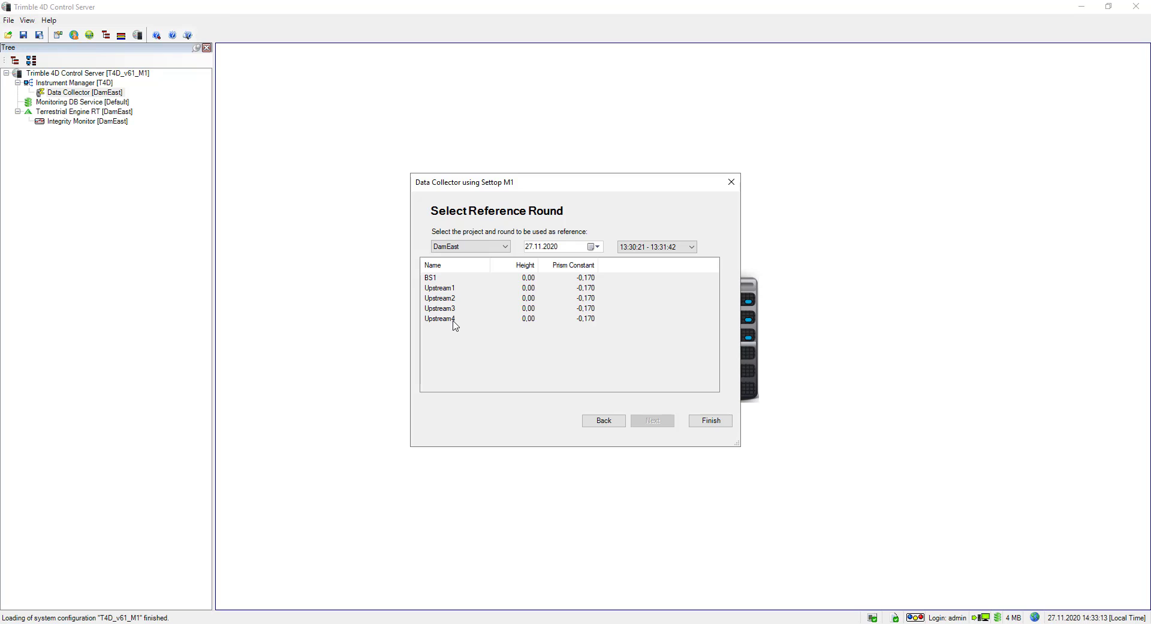
click(710, 423)
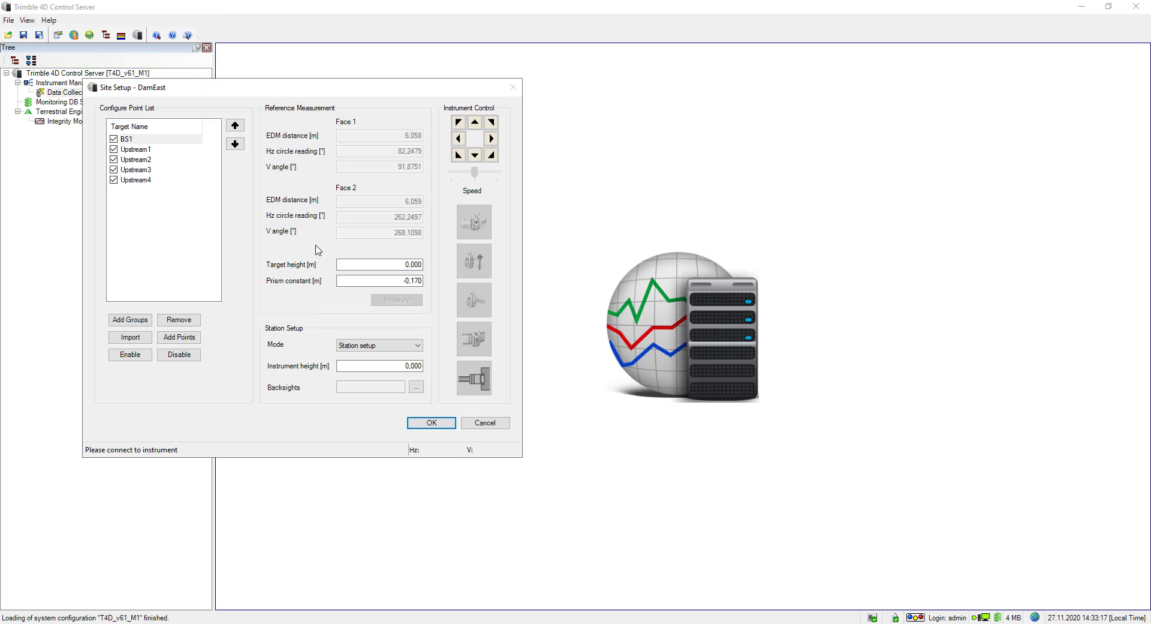
Keep Station setup mode, set BS1 as the backsight, and apply the site setup.
drag(387, 94, 586, 95)
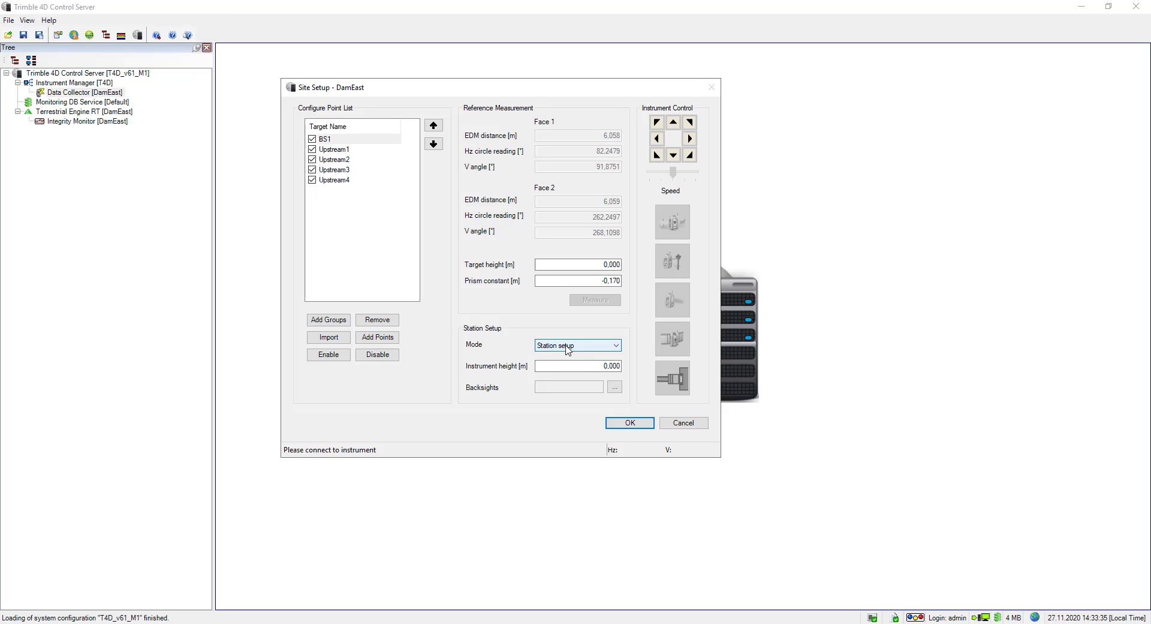
click(567, 348)
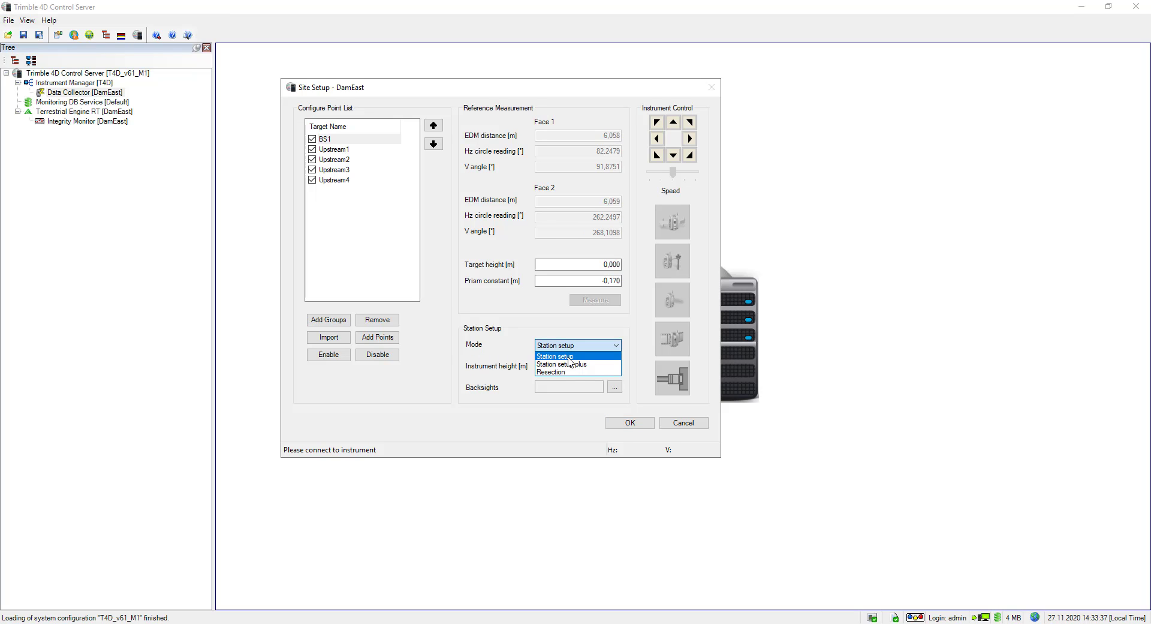
click(567, 357)
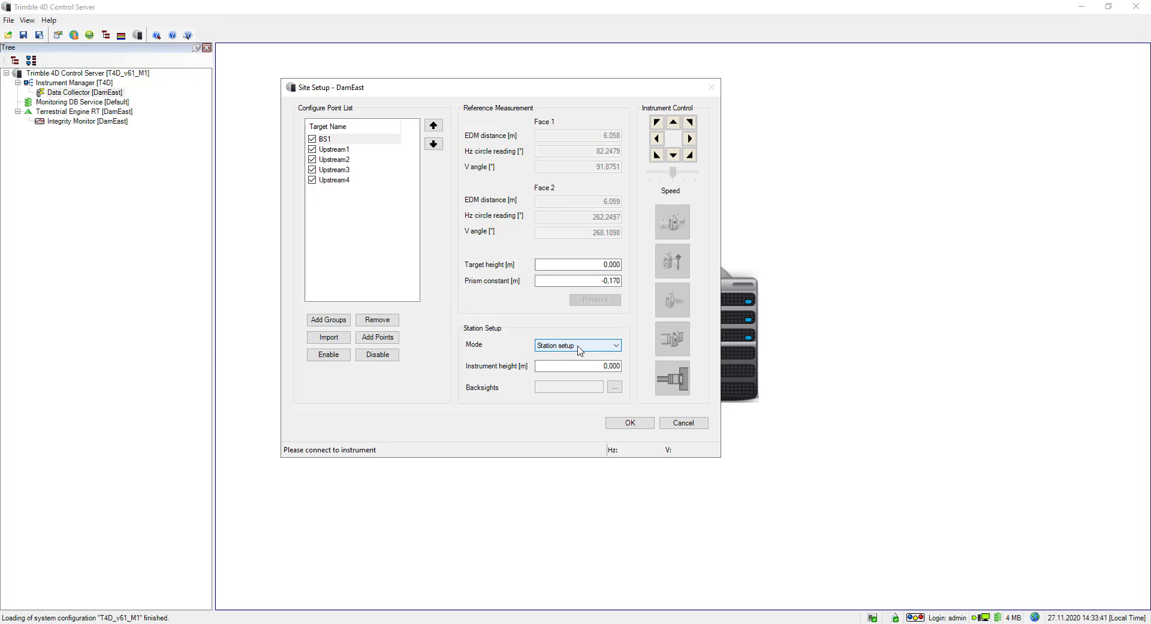
click(615, 387)
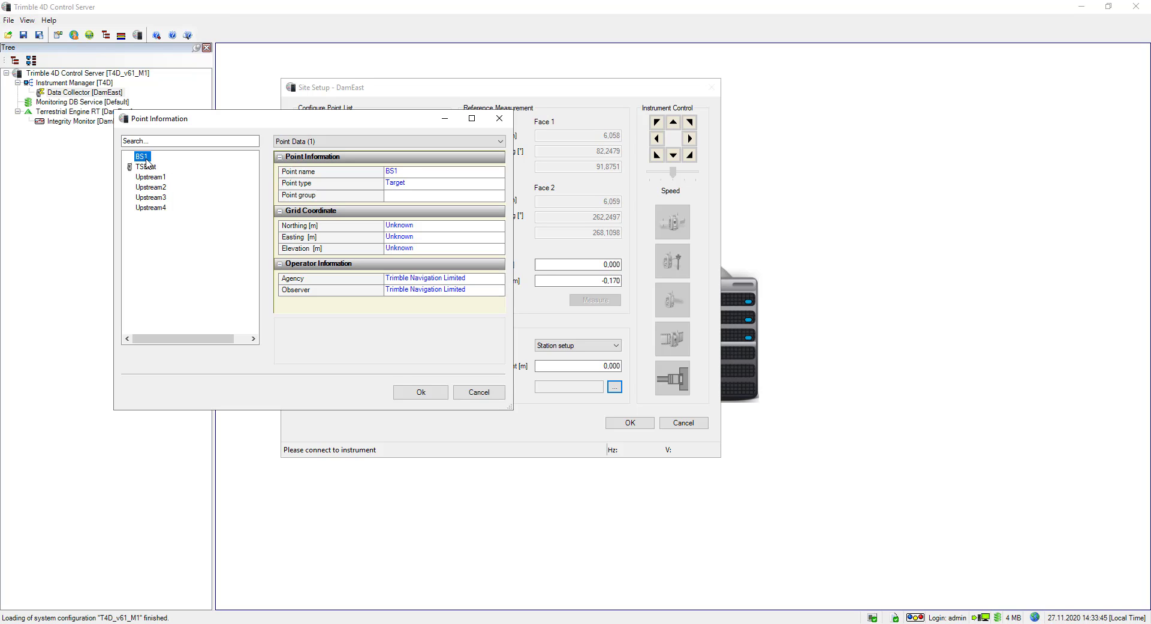
click(420, 393)
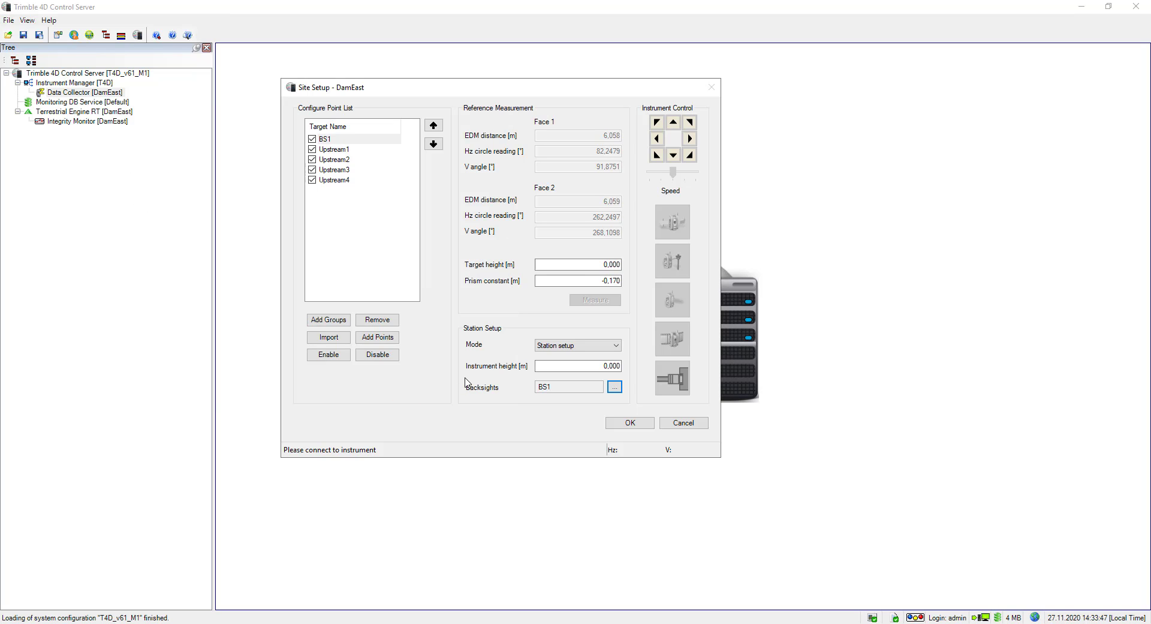
click(613, 426)
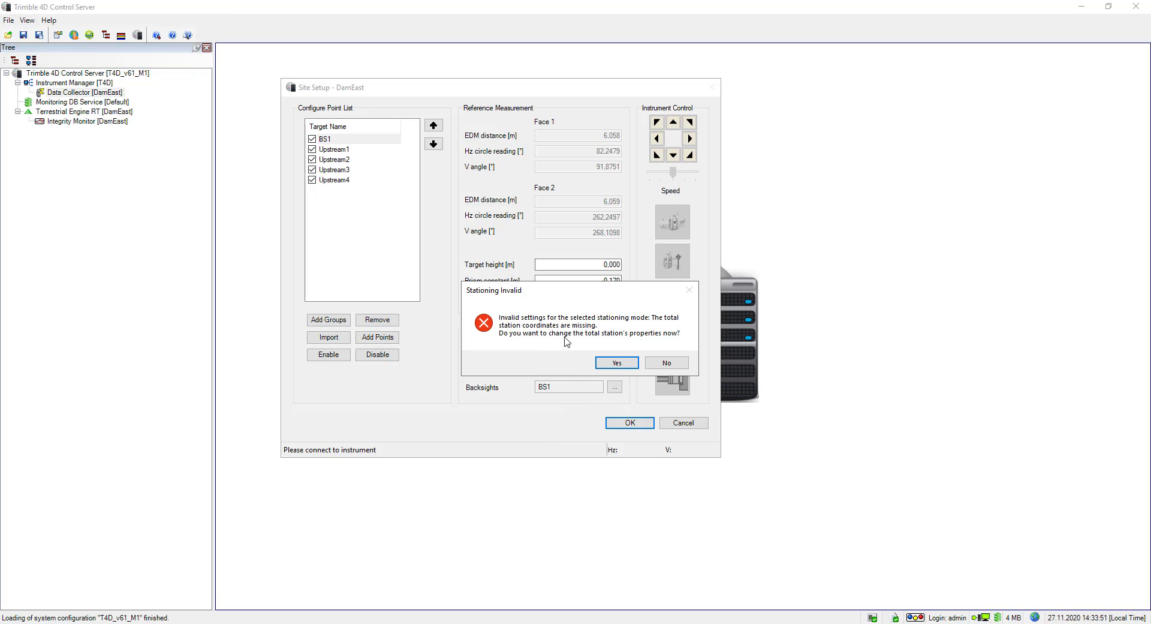
Give total station TSEast Northing 1000, Easting 1000 and Elevation 100 m.
click(617, 364)
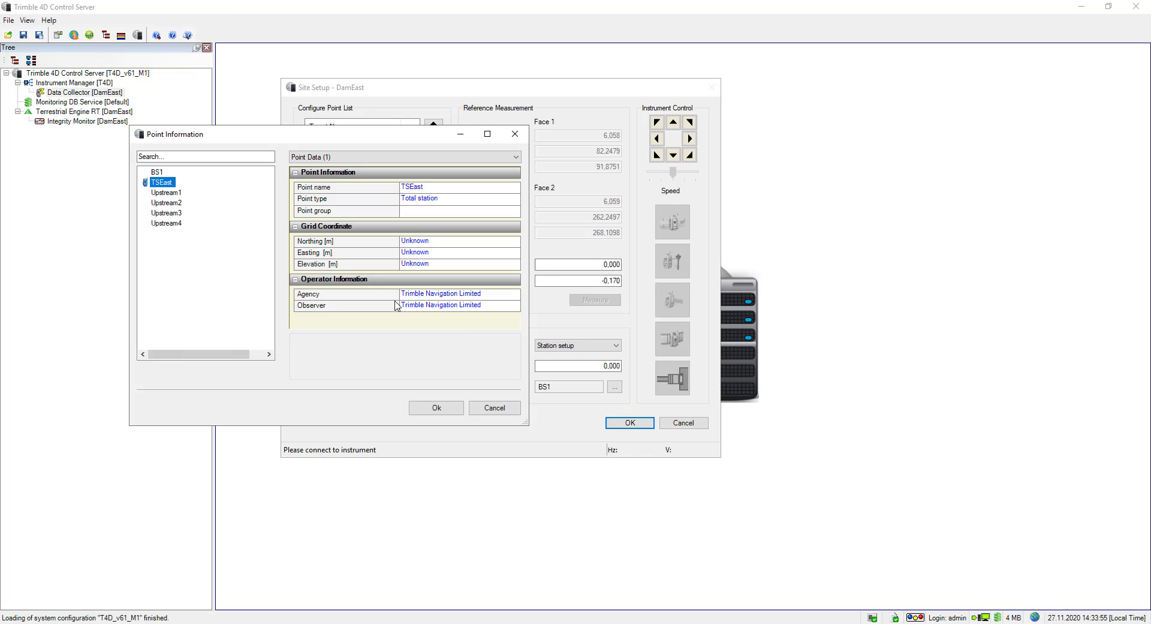
drag(171, 144, 268, 147)
click(510, 244)
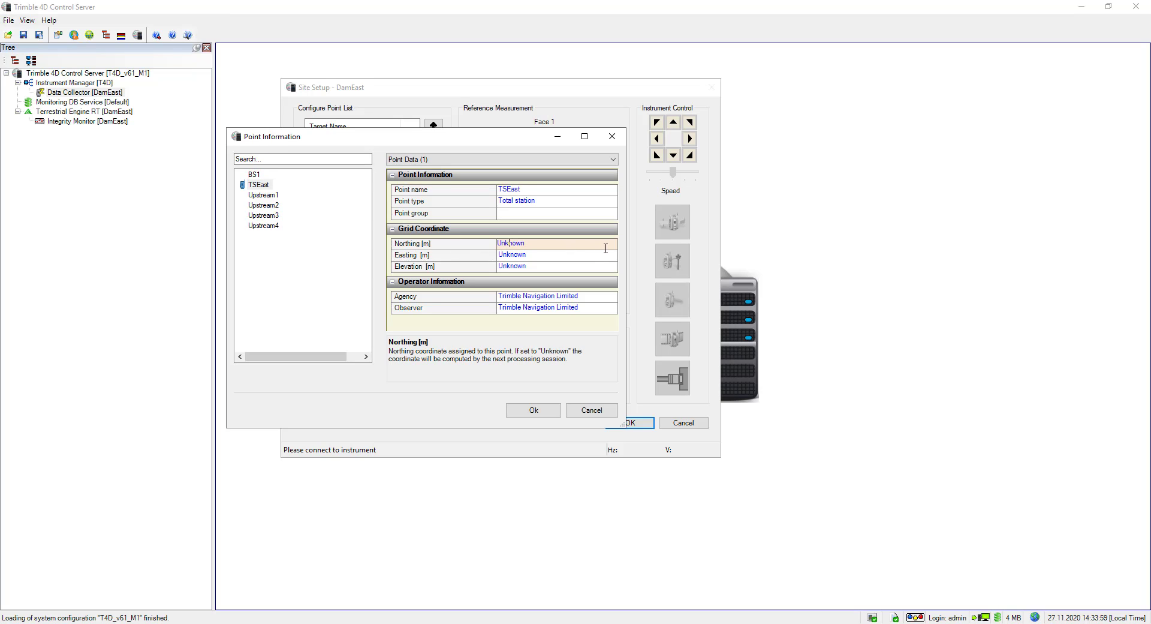
drag(566, 242, 463, 242)
text(1000)
click(564, 256)
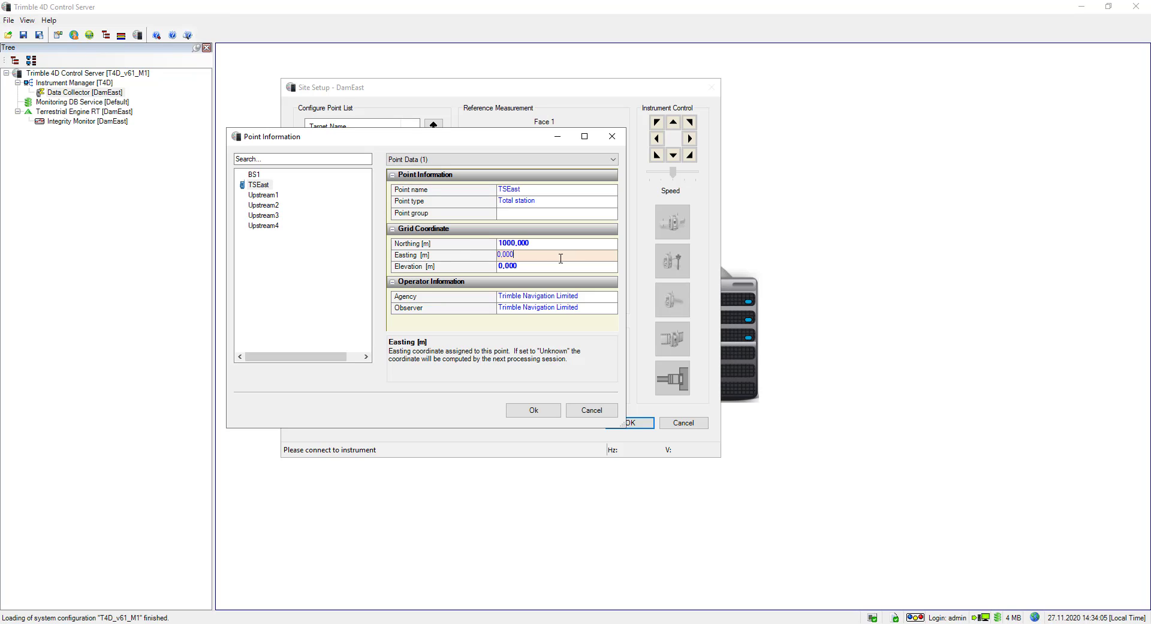
drag(561, 258, 496, 255)
text(1)
click(582, 269)
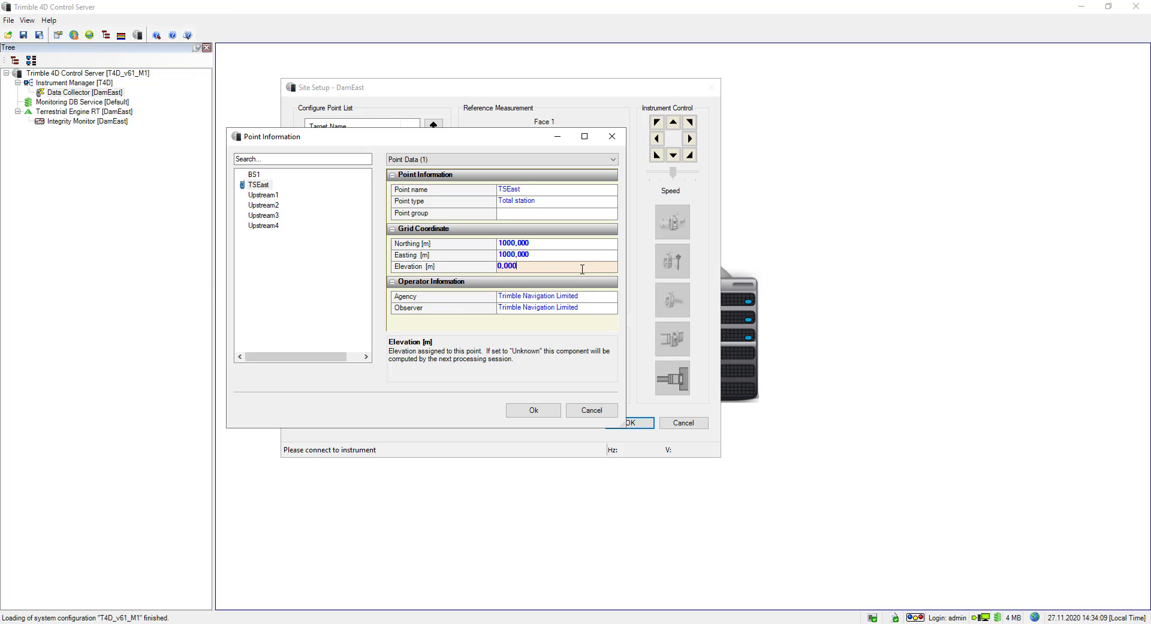
text(1)
key(Return)
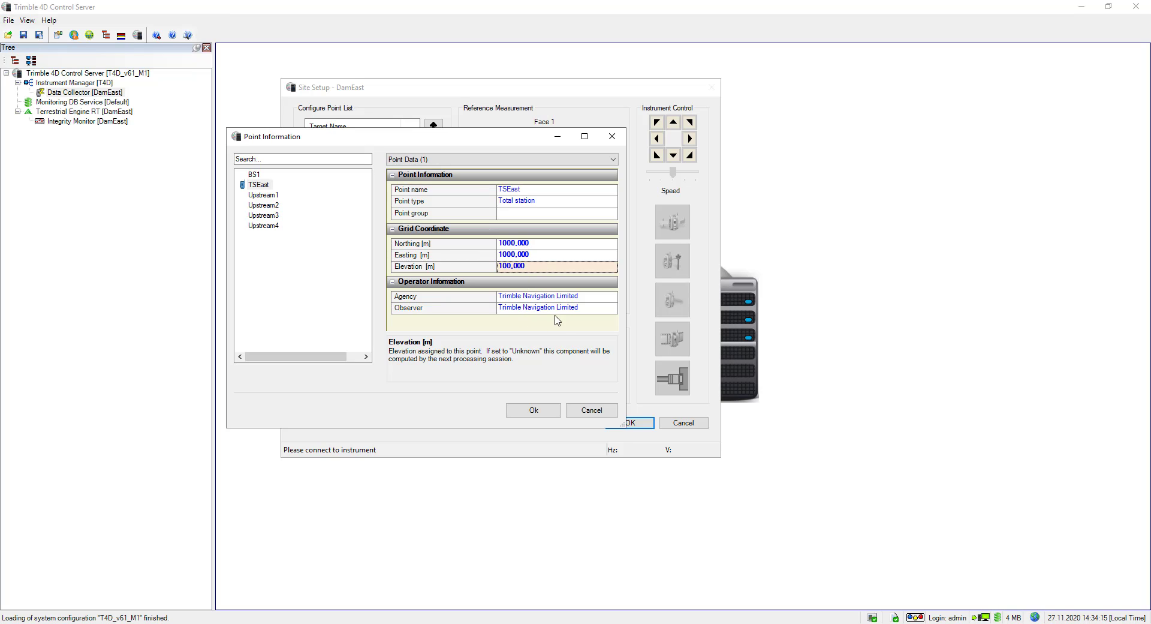
click(533, 410)
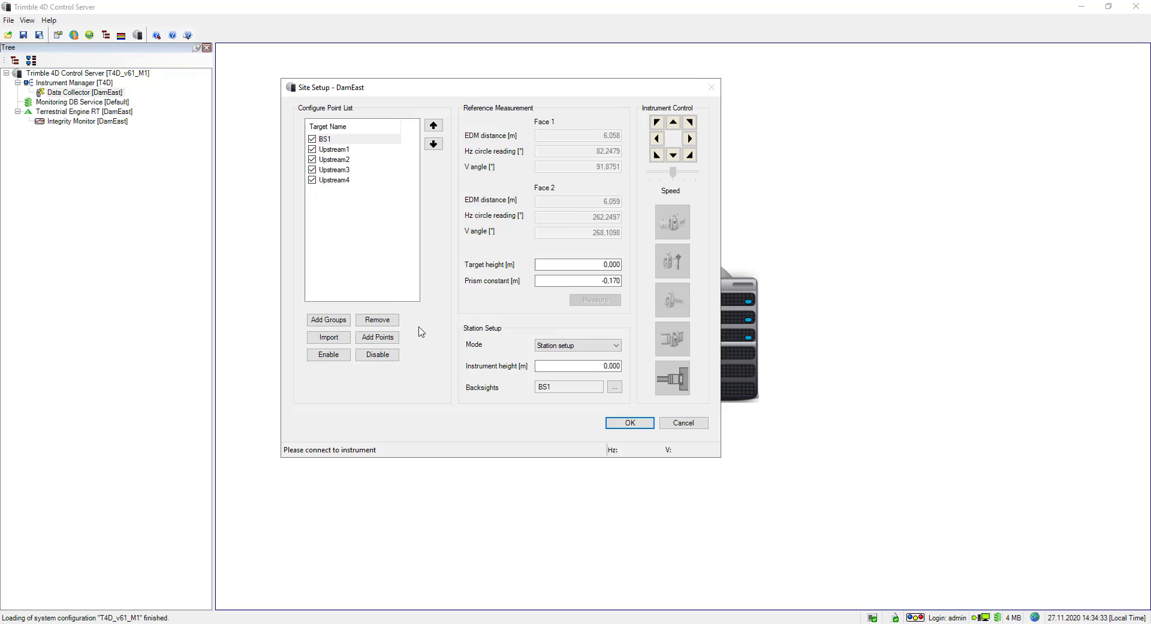
Confirm the DamEast site setup and wait while the new measurement round runs.
click(627, 423)
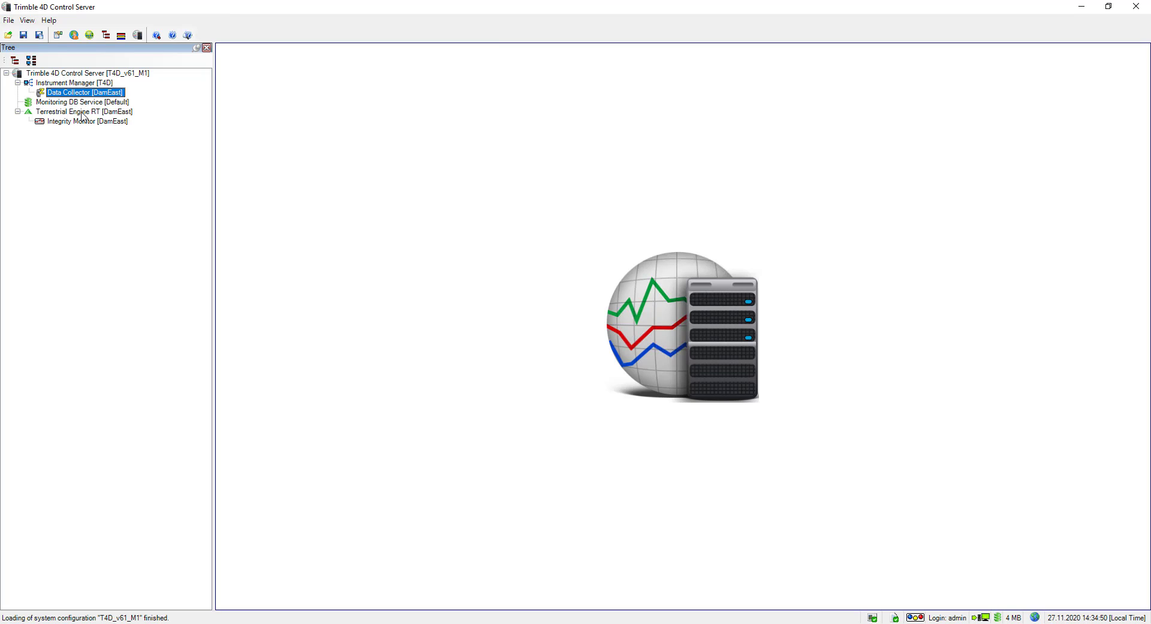
mouse_move(78, 123)
mouse_move(77, 97)
key(alt+Tab)
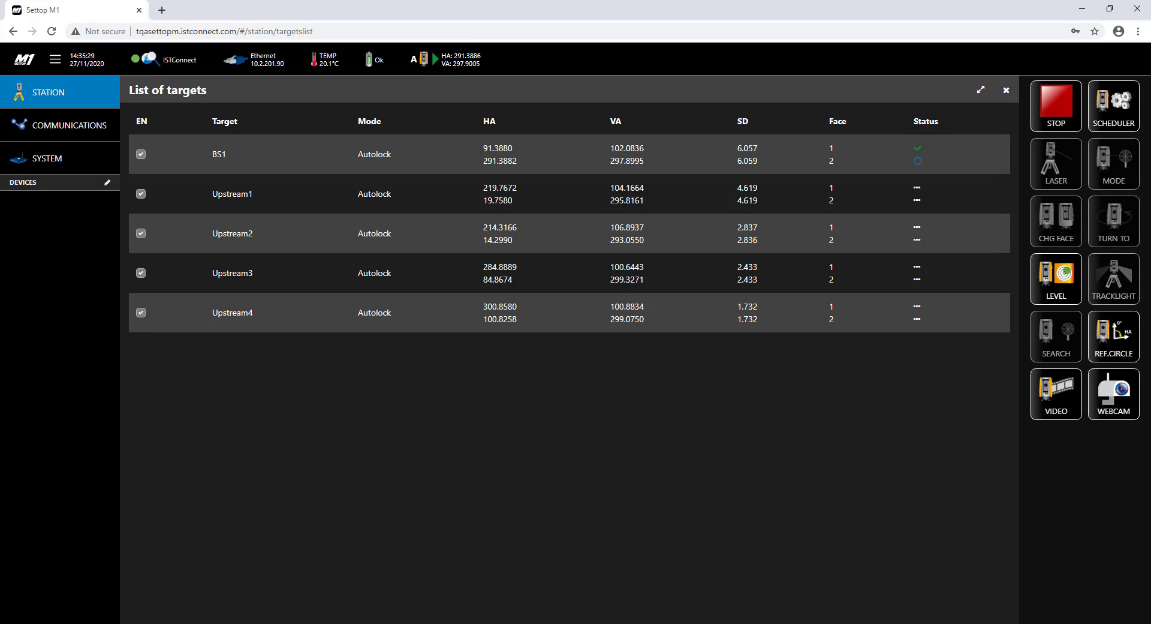
mouse_move(248, 621)
click(259, 585)
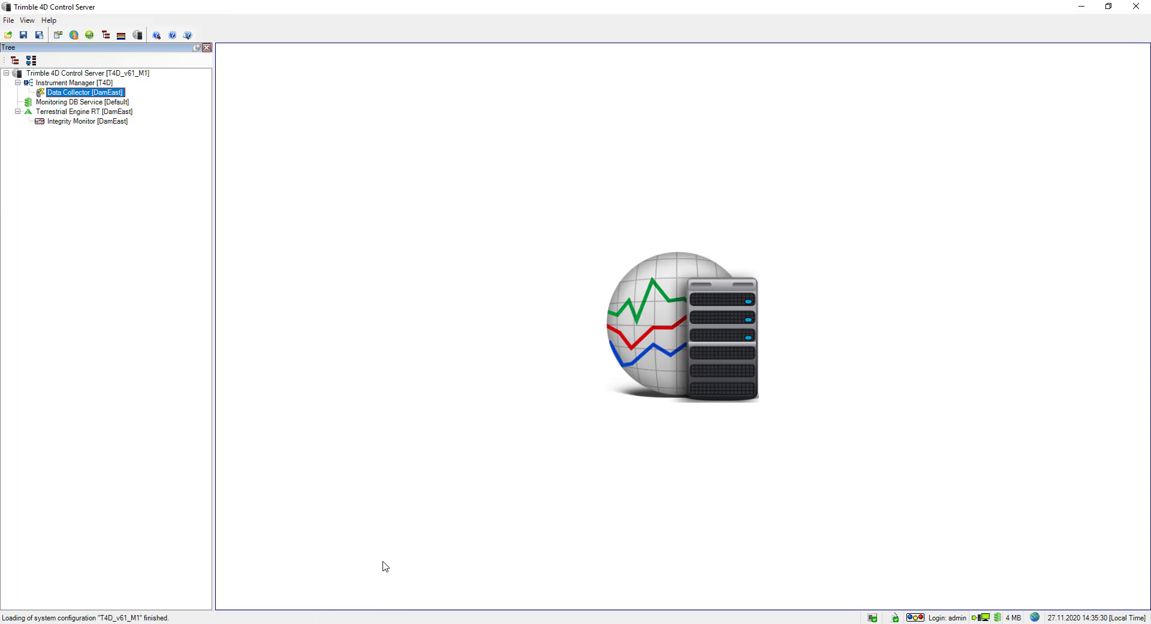
Show Data Collector [DamEast] round results, with BS1 and Upstream1–4 all OK.
click(65, 95)
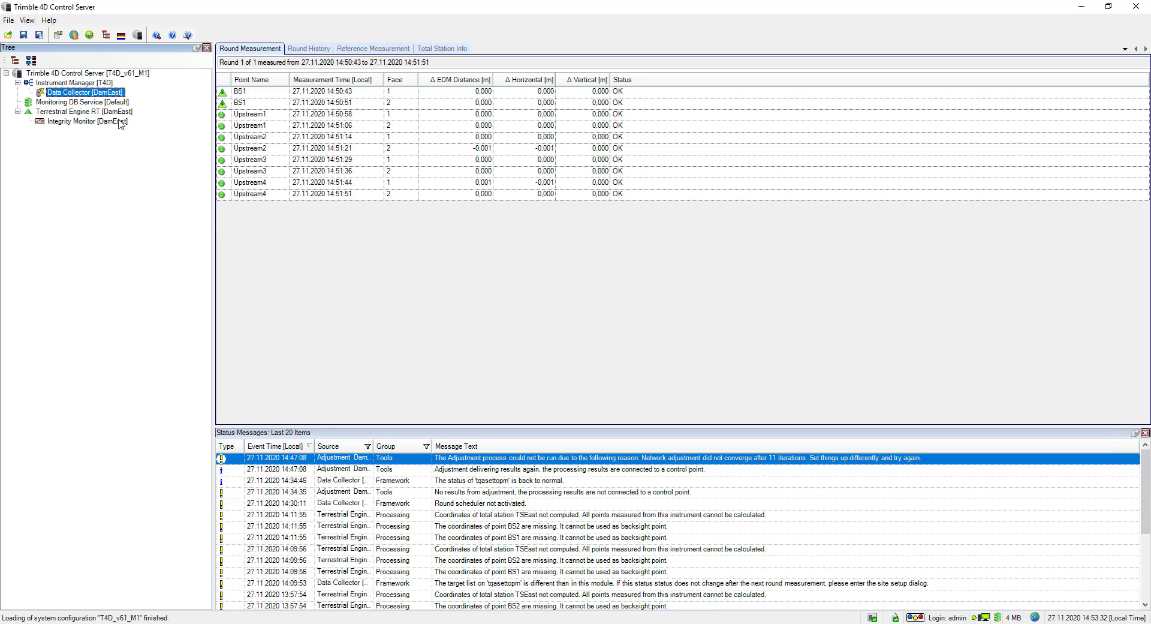
Open the Integrity Monitor [DamEast] 2D map, centre the stations, and enlarge the map area.
click(70, 122)
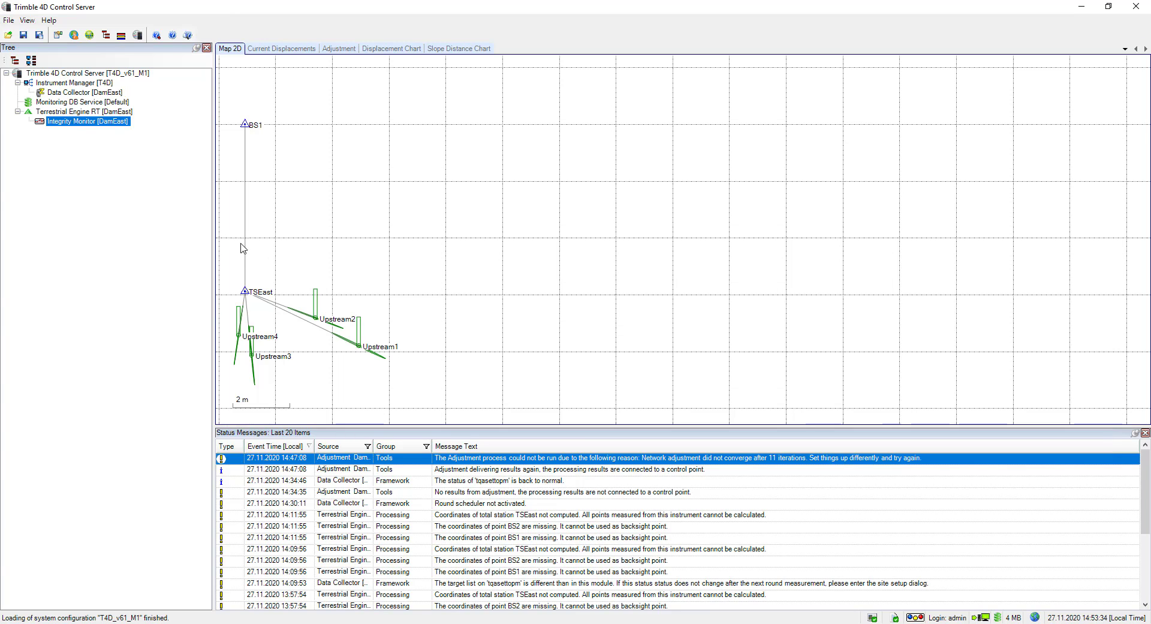
drag(308, 276, 491, 247)
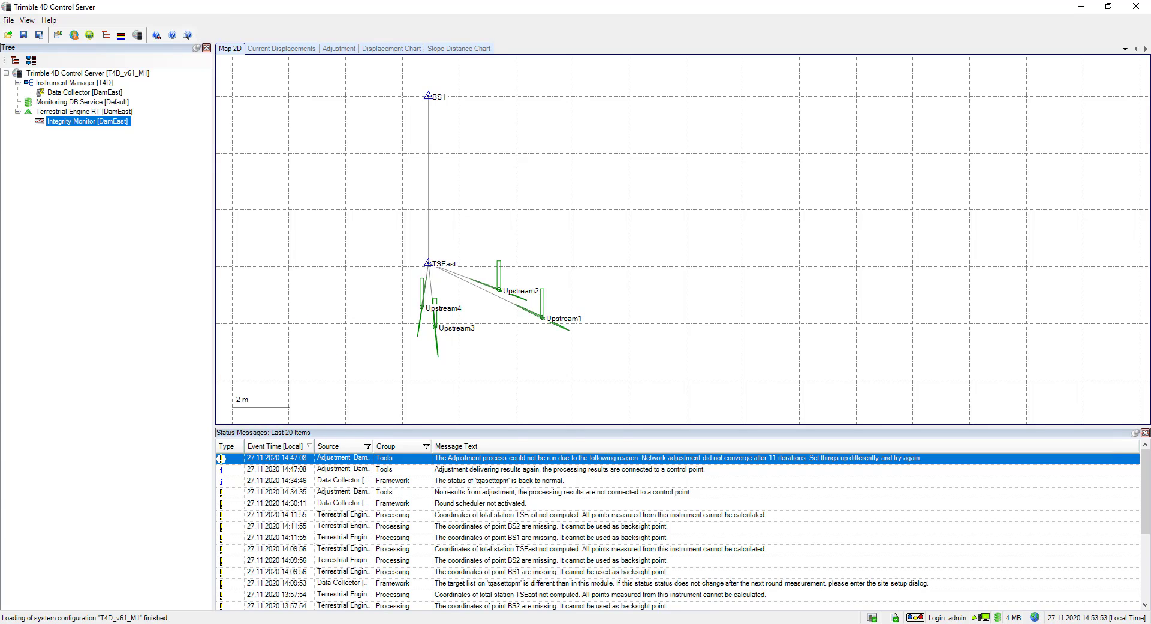
drag(340, 426, 340, 456)
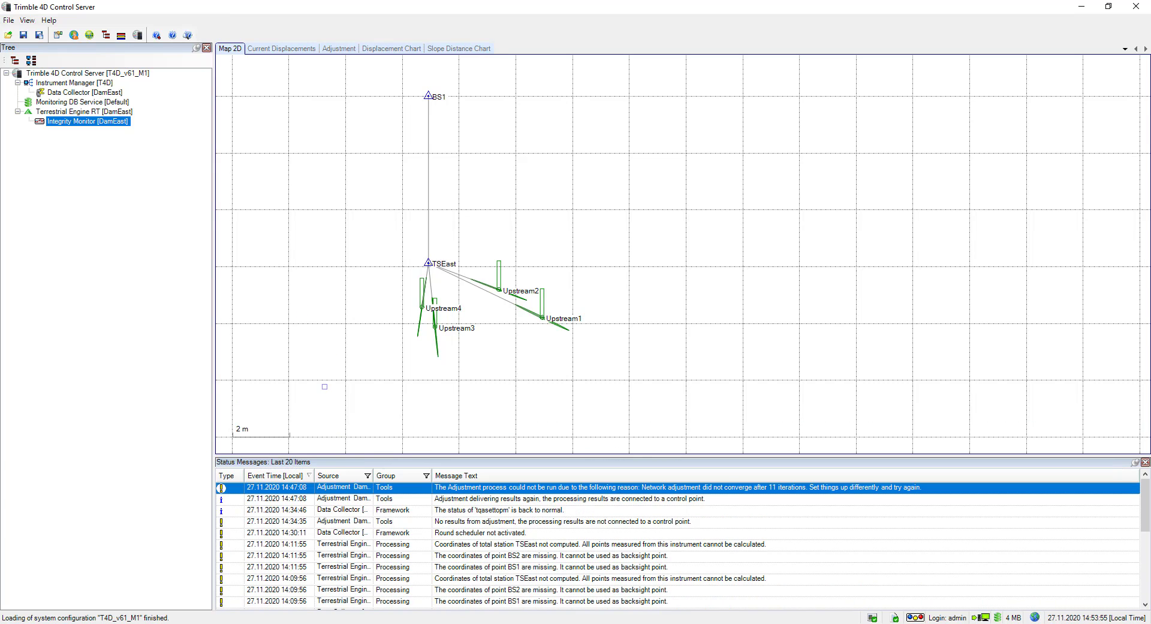